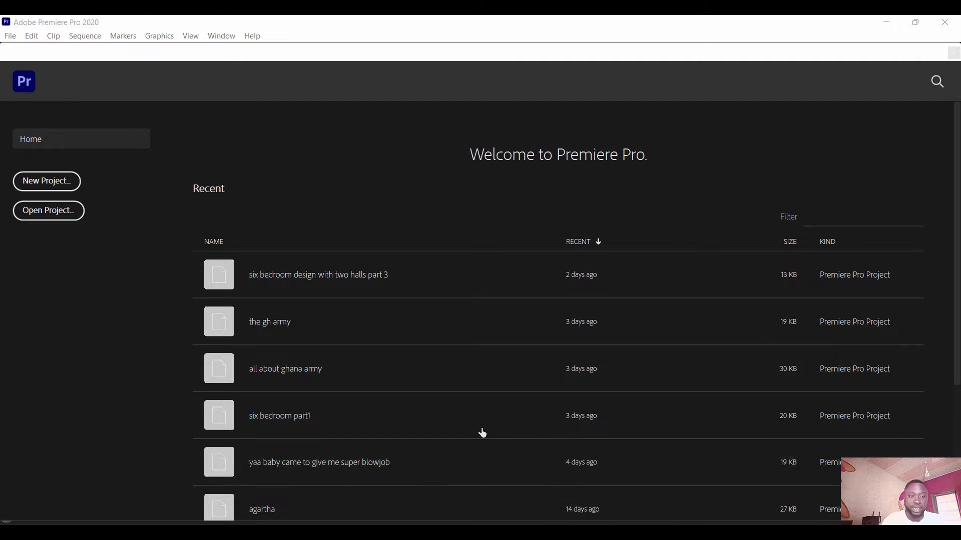
# Create a new project named "textsliding tutorial" in the E:\CBENTERTAINMENT\YOUTUBE location
pyautogui.click(49, 180)
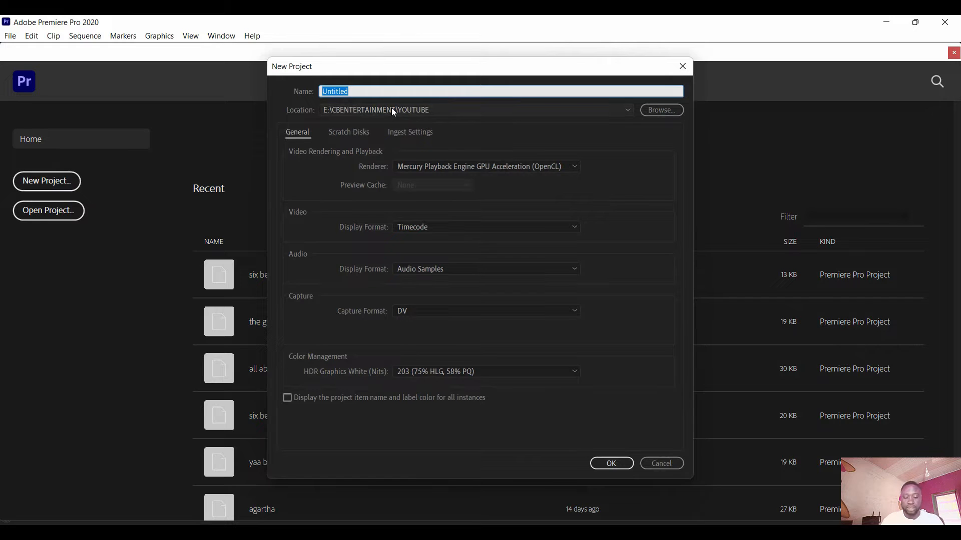
pyautogui.write('test')
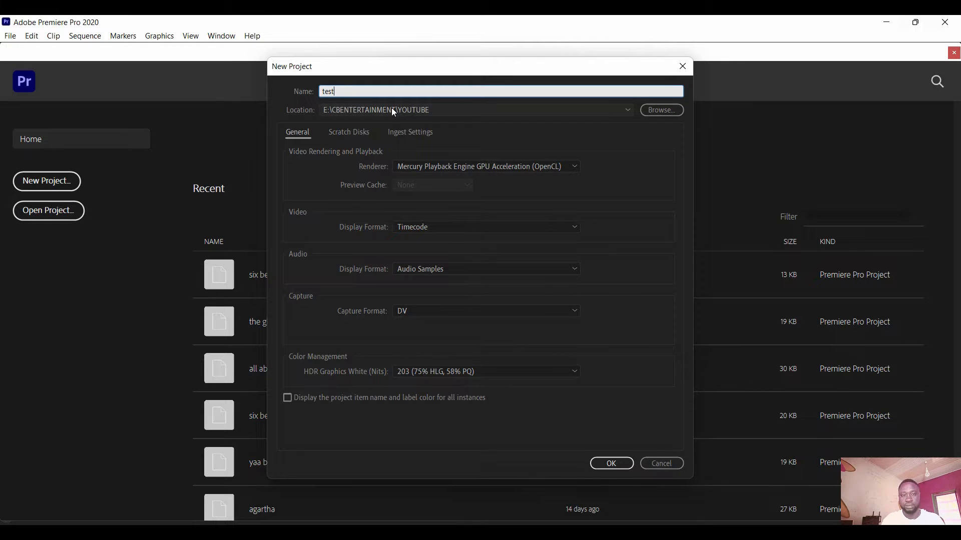
pyautogui.press('BackSpace')
pyautogui.press('BackSpace')
pyautogui.write('xtsliding tutor')
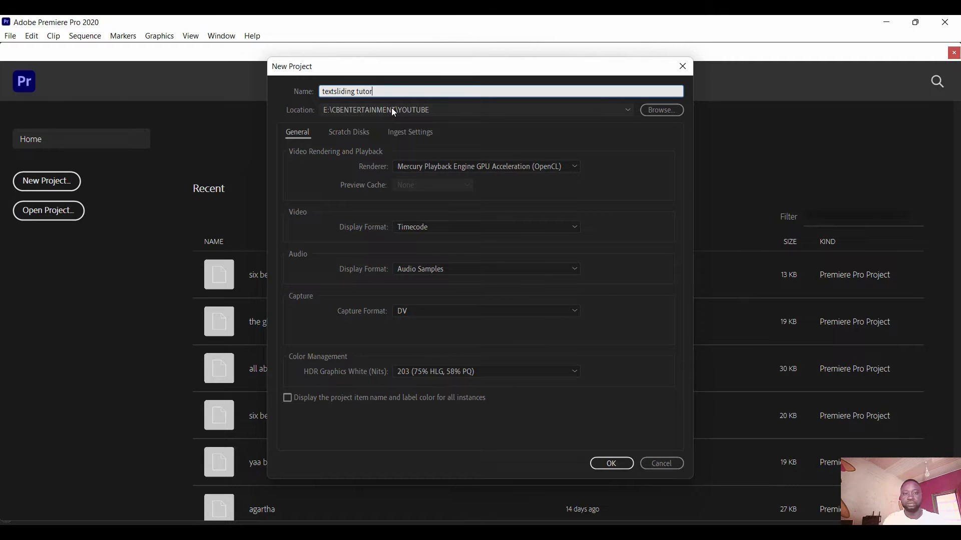
pyautogui.write('ial')
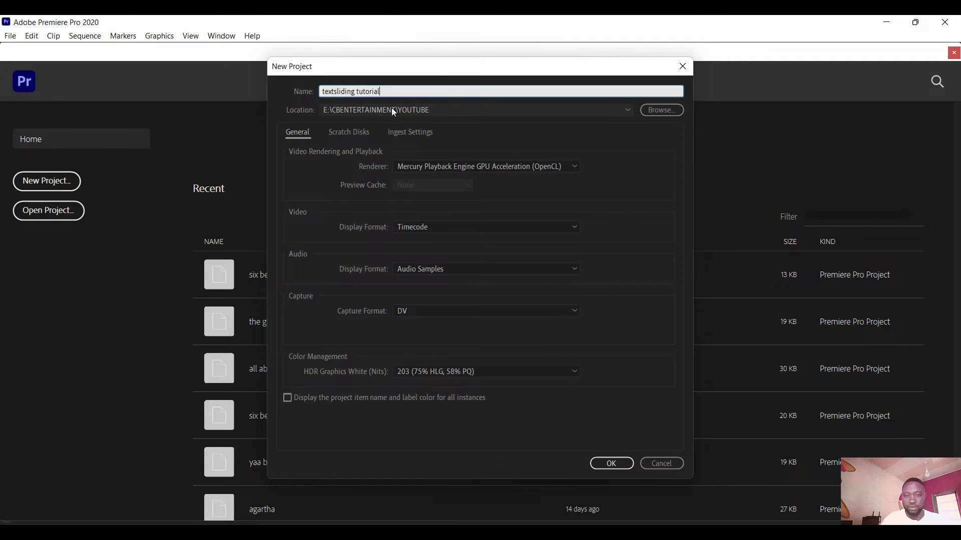
pyautogui.click(613, 463)
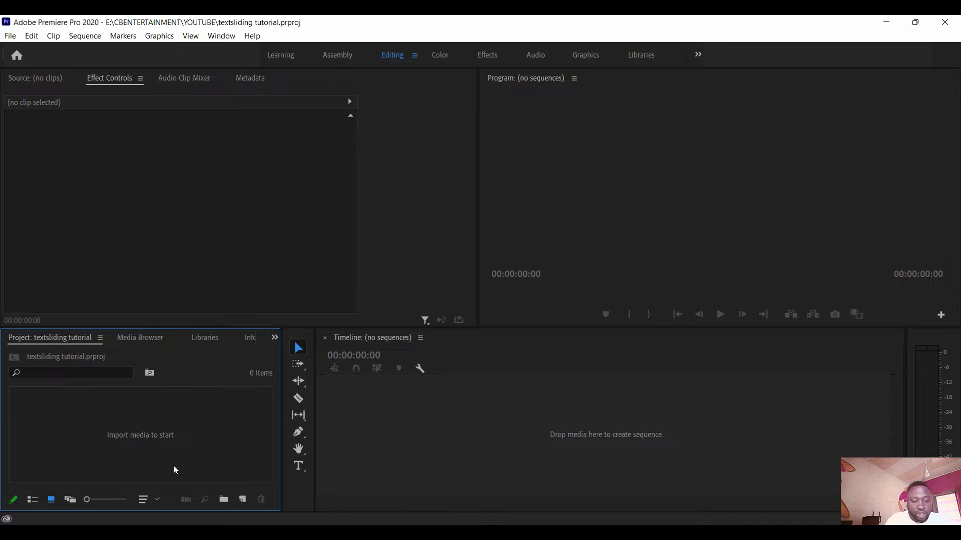
# Browse the media on drive E: to the RECORDINGS folder inside CBENTERTAINMENT
pyautogui.click(129, 337)
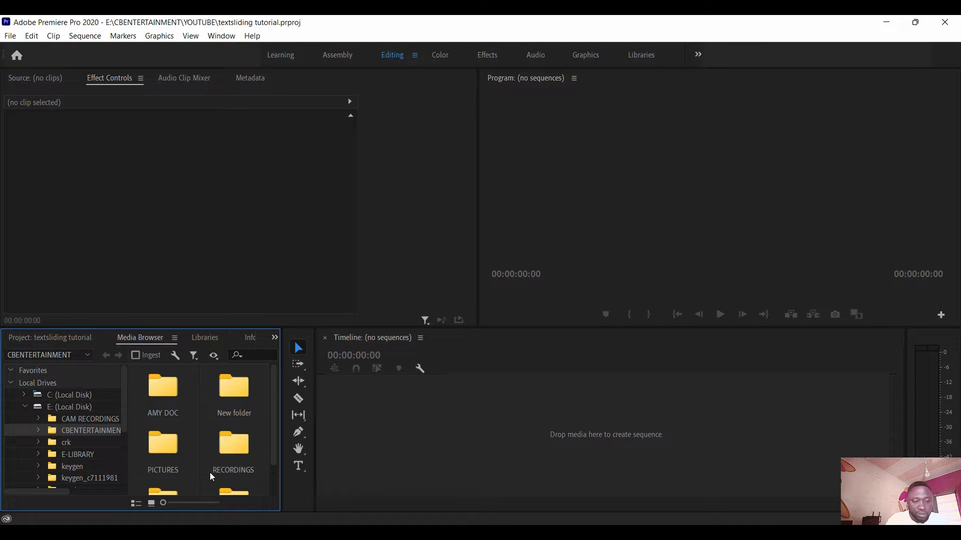
pyautogui.click(38, 431)
pyautogui.scroll(-3, 82, 443)
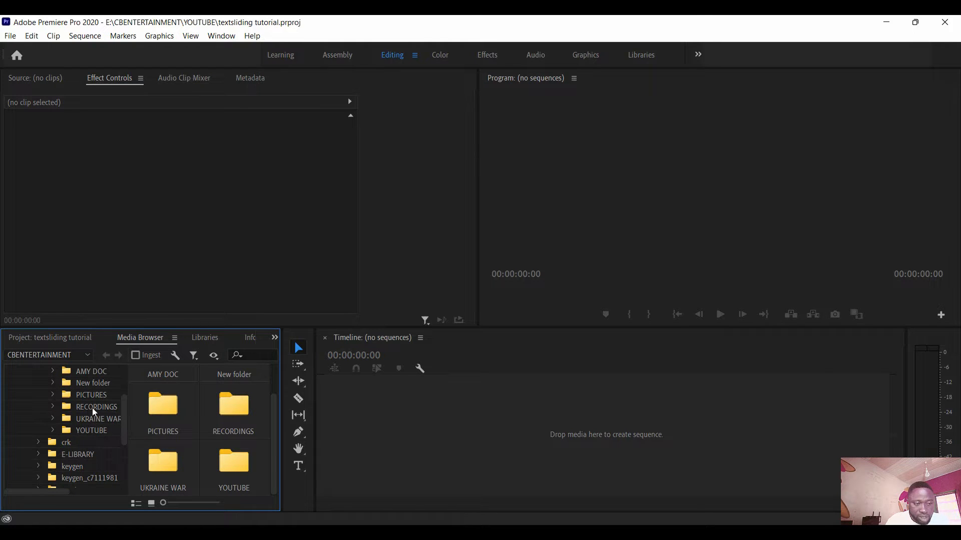
pyautogui.scroll(2, 80, 416)
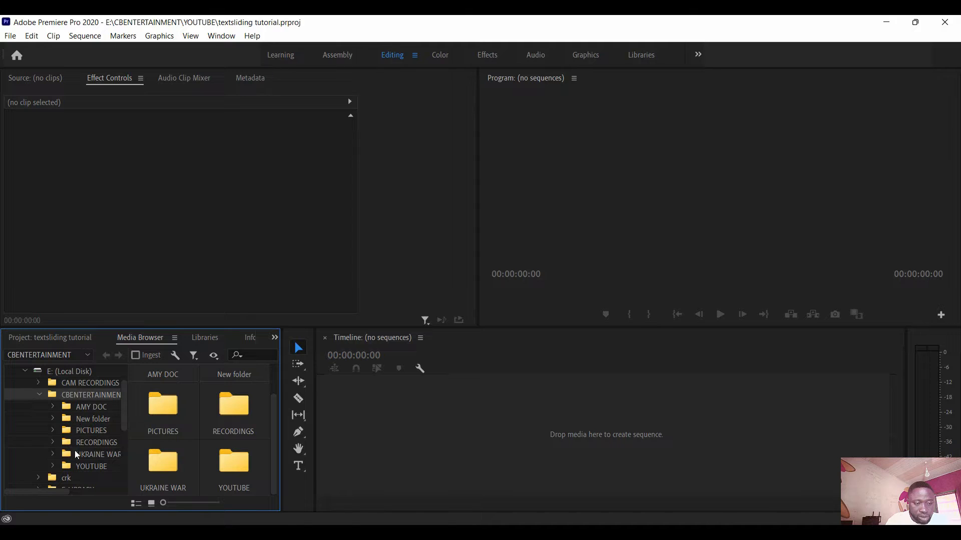
pyautogui.scroll(-1, 78, 436)
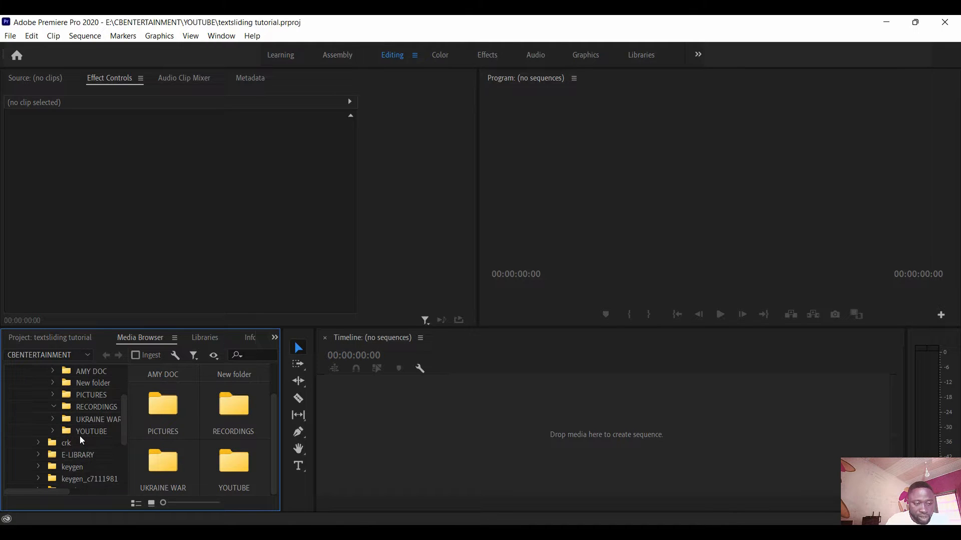
pyautogui.click(76, 407)
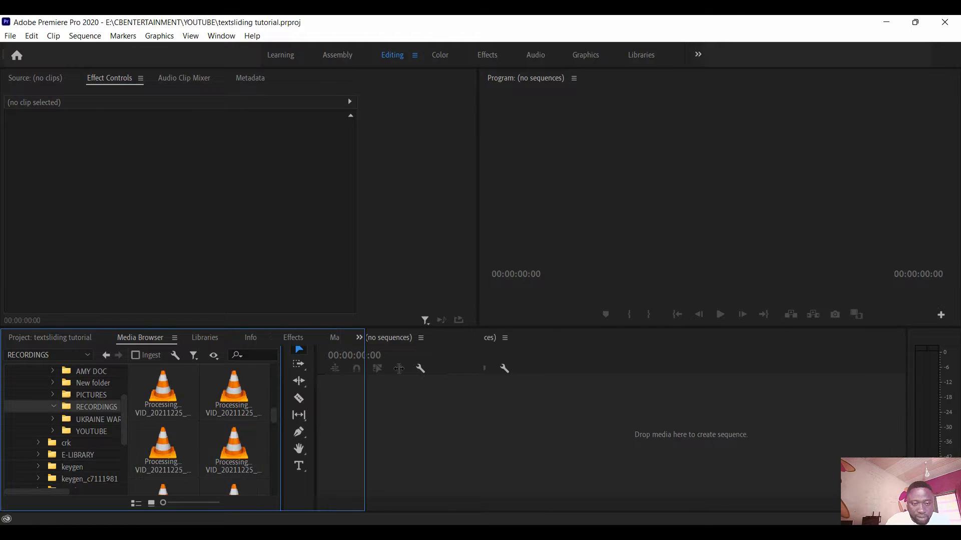
# Enlarge the media browser and load the clip VID_20211231_030742.mp4 from the RECORDINGS folder into the Source monitor
pyautogui.moveTo(282, 363); pyautogui.dragTo(452, 363)
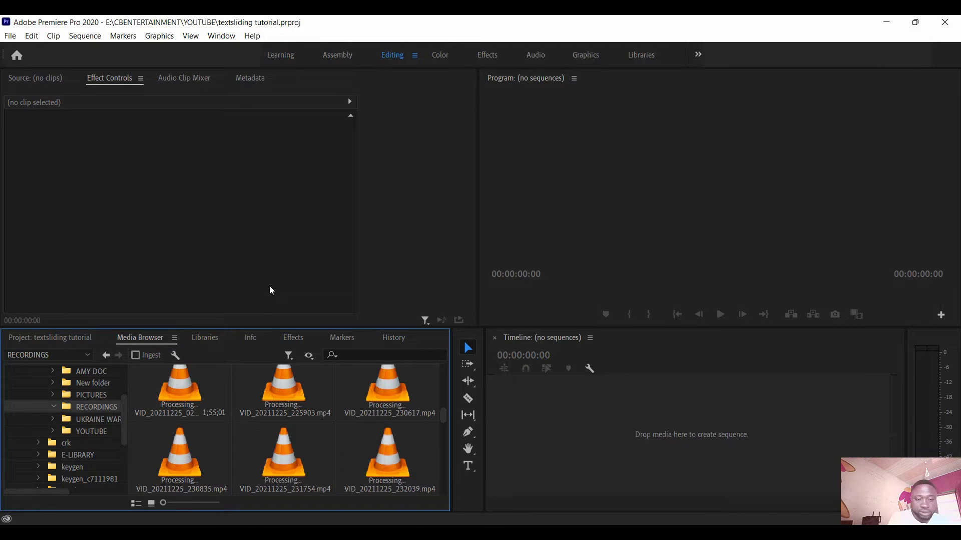
pyautogui.hotkey('shift', '`')
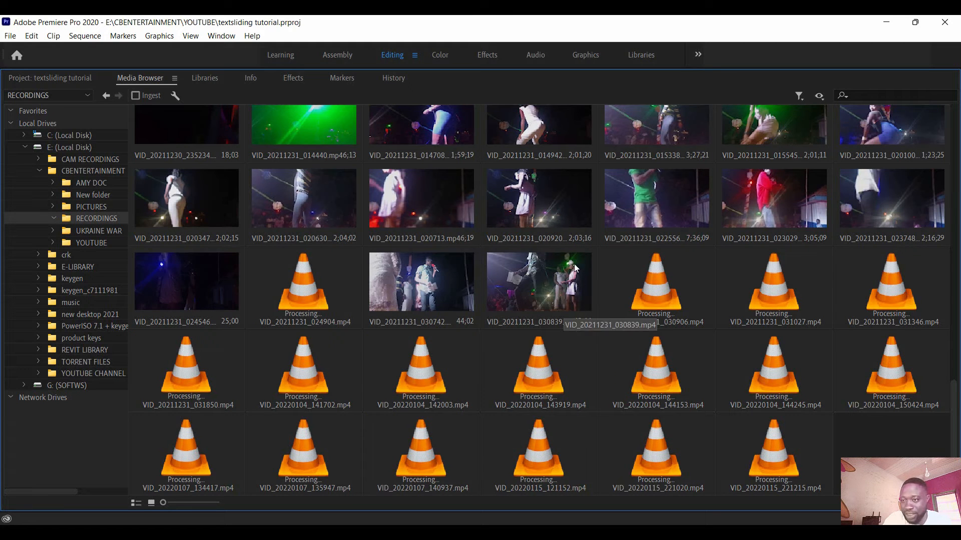
pyautogui.scroll(1, 704, 307)
pyautogui.scroll(1, 628, 254)
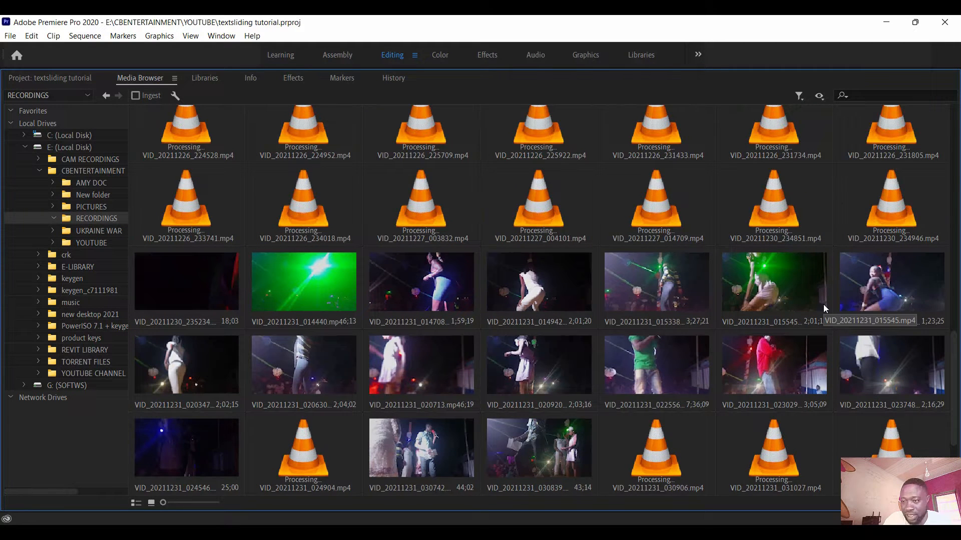
pyautogui.scroll(-2, 528, 305)
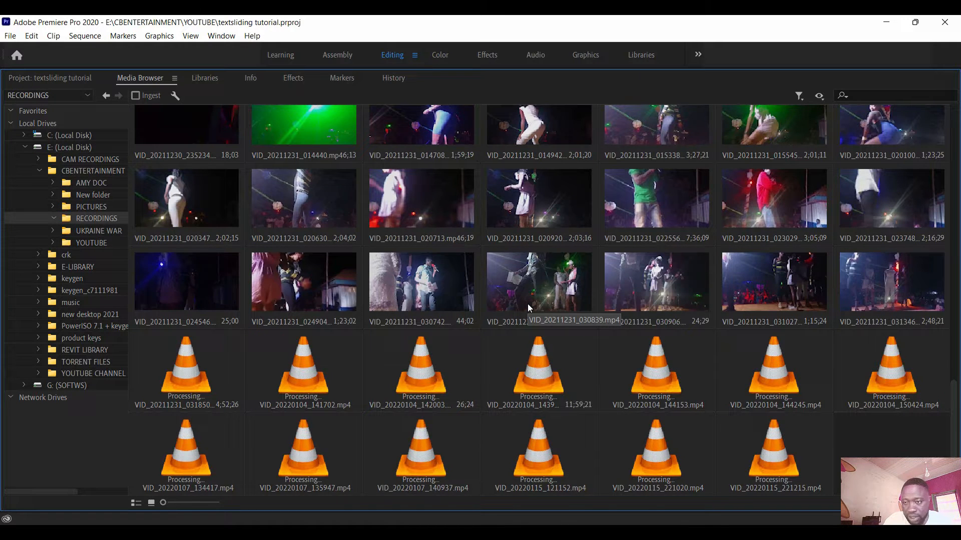
pyautogui.click(381, 275)
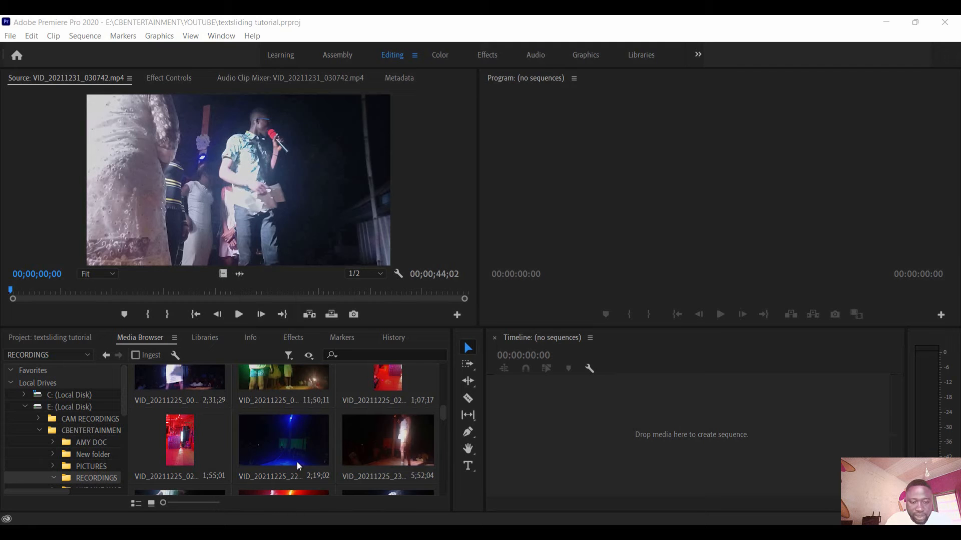
# Place the source clip's video on V1 and its audio on A1 from the sequence start, and preview it up to 00;00;08;14
pyautogui.scroll(-1, 305, 442)
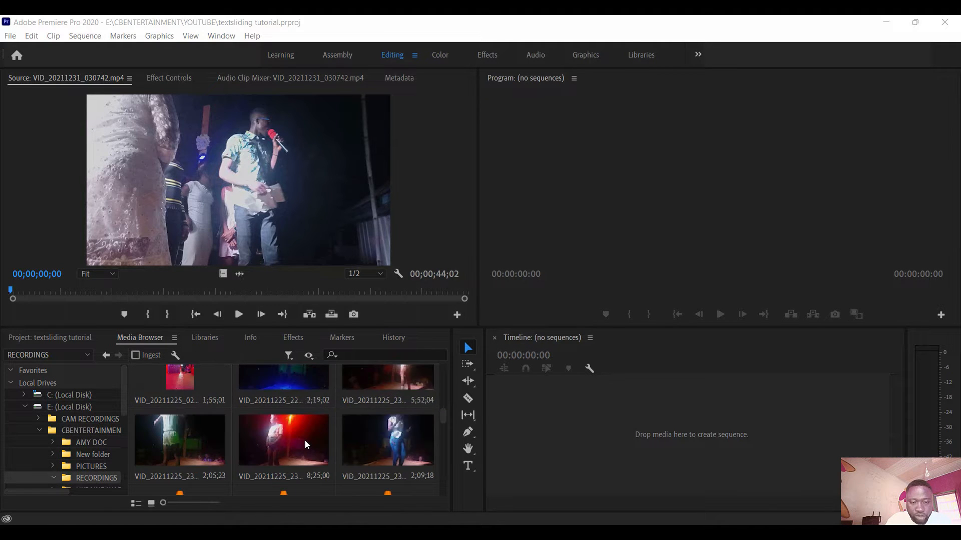
pyautogui.scroll(2, 305, 441)
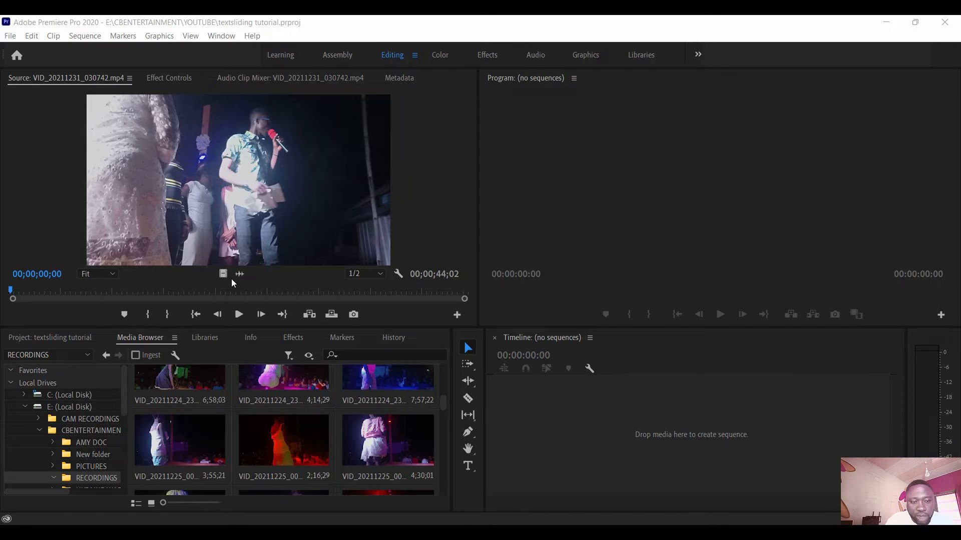
pyautogui.click(231, 275)
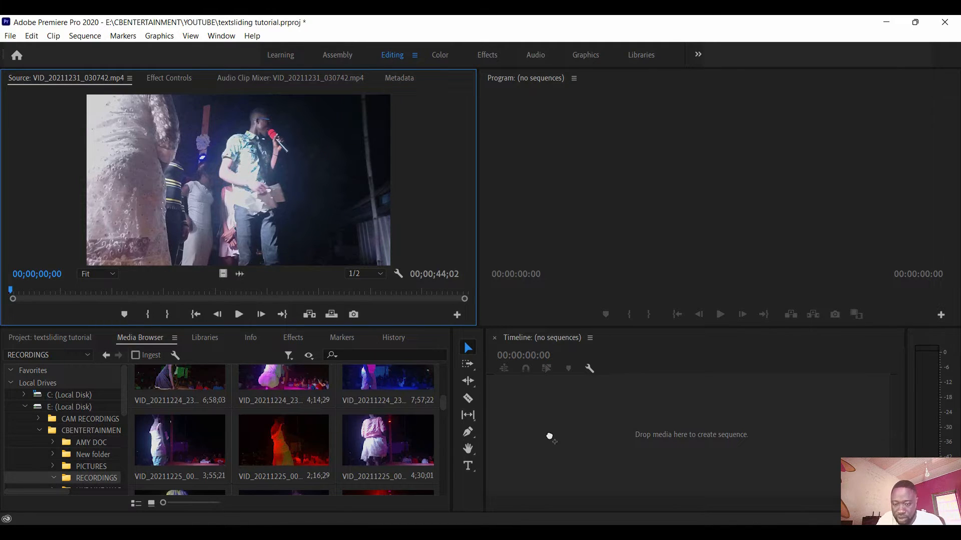
pyautogui.moveTo(550, 438); pyautogui.dragTo(684, 420)
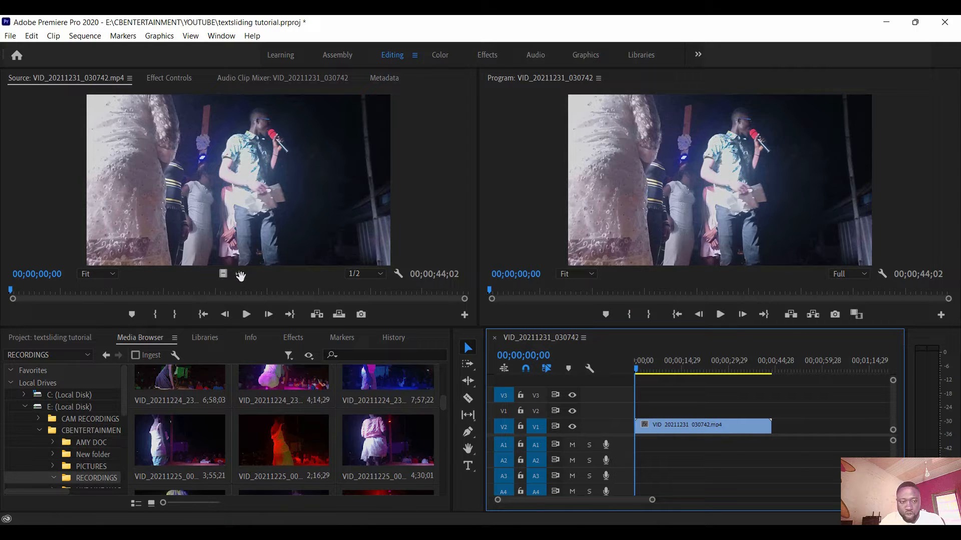
pyautogui.moveTo(240, 274); pyautogui.dragTo(637, 450)
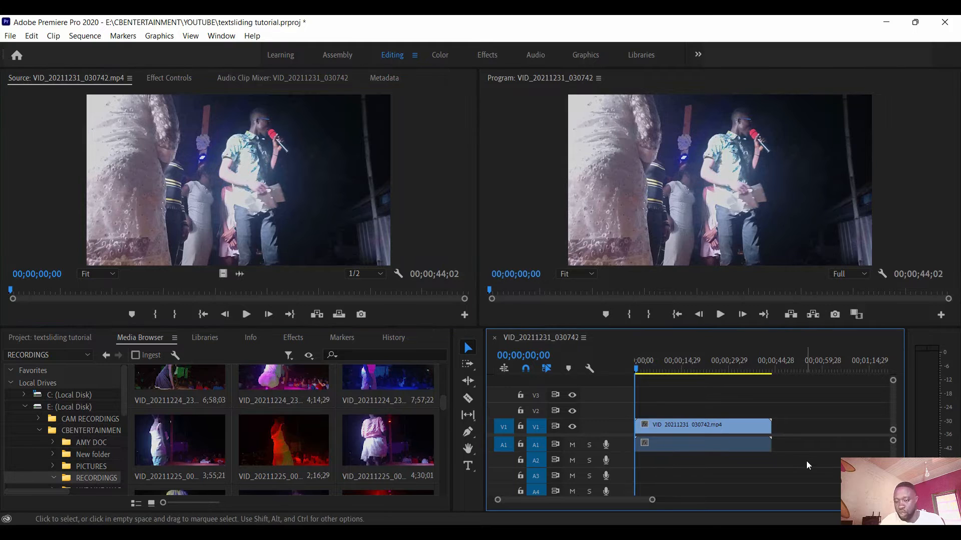
pyautogui.click(720, 314)
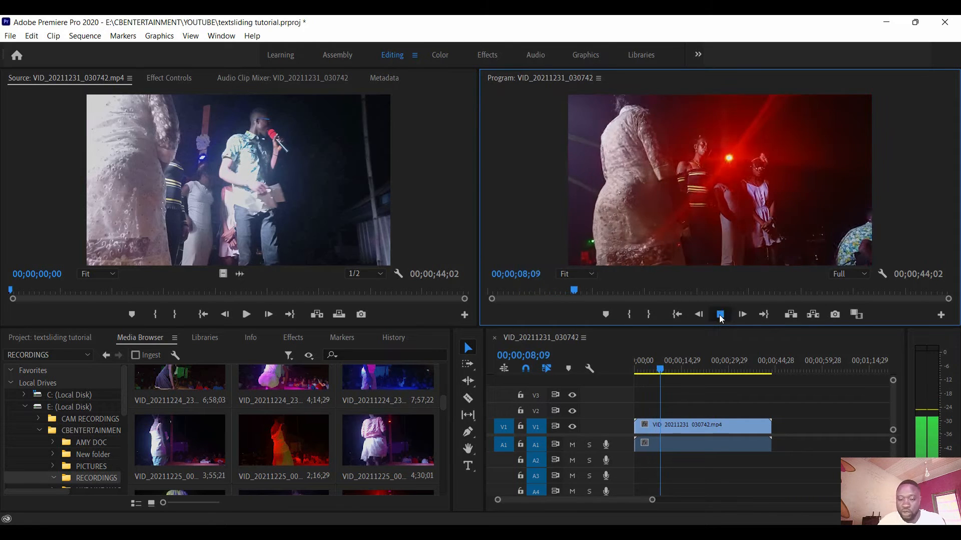
pyautogui.click(721, 315)
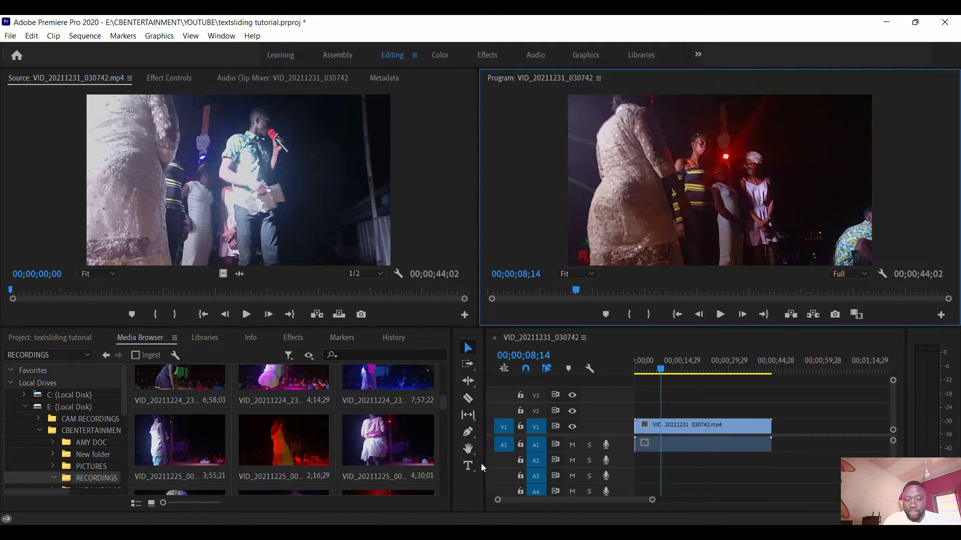
# Add the text "text sliding tutorial" over the lower left of the video frame with the Type tool
pyautogui.click(466, 467)
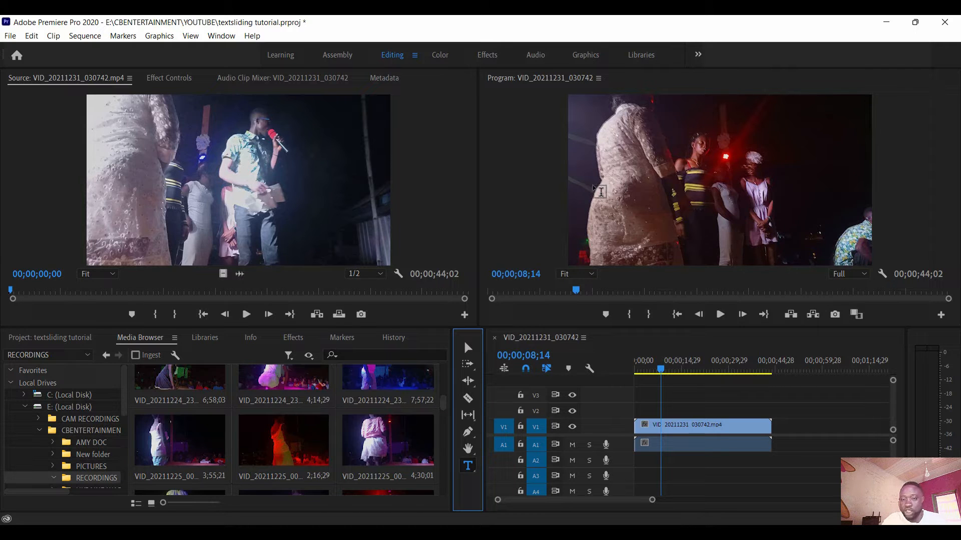
pyautogui.click(585, 221)
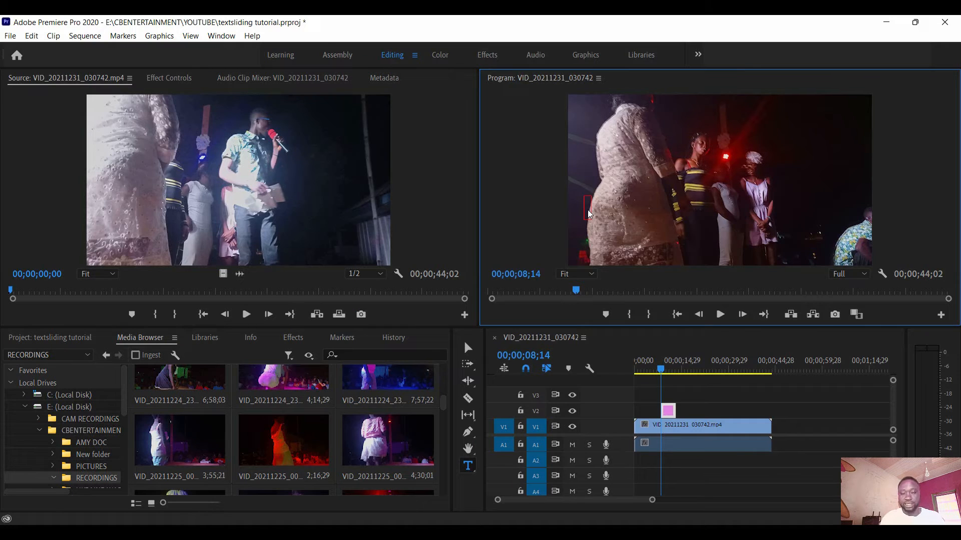
pyautogui.write('ytes')
pyautogui.press('BackSpace')
pyautogui.press('BackSpace')
pyautogui.press('BackSpace')
pyautogui.press('BackSpace')
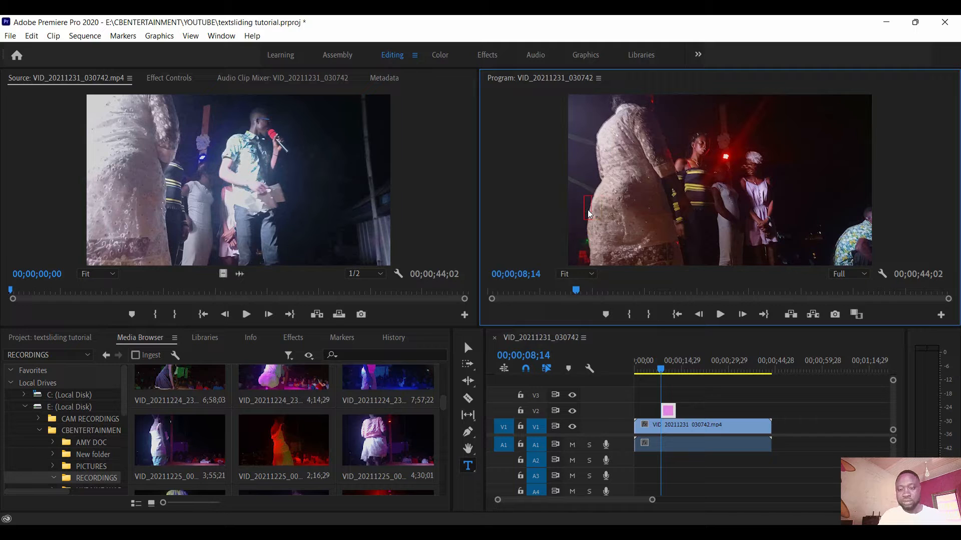
pyautogui.write('tes')
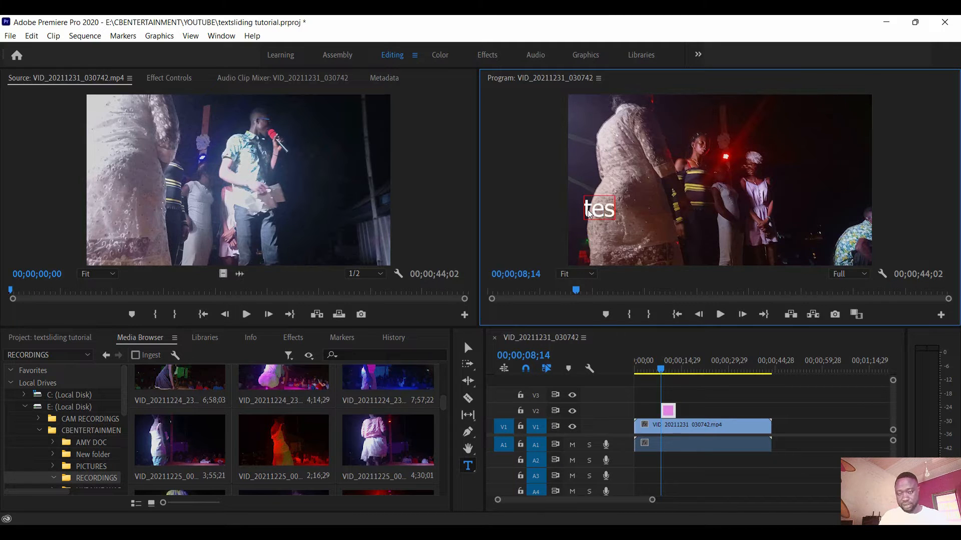
pyautogui.press('BackSpace')
pyautogui.write('xt slidi')
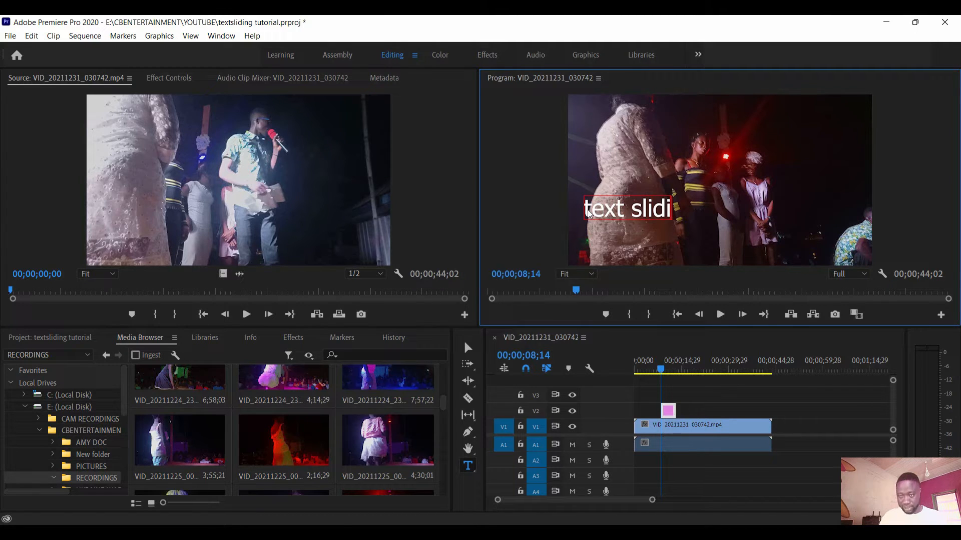
pyautogui.write('ng tutr')
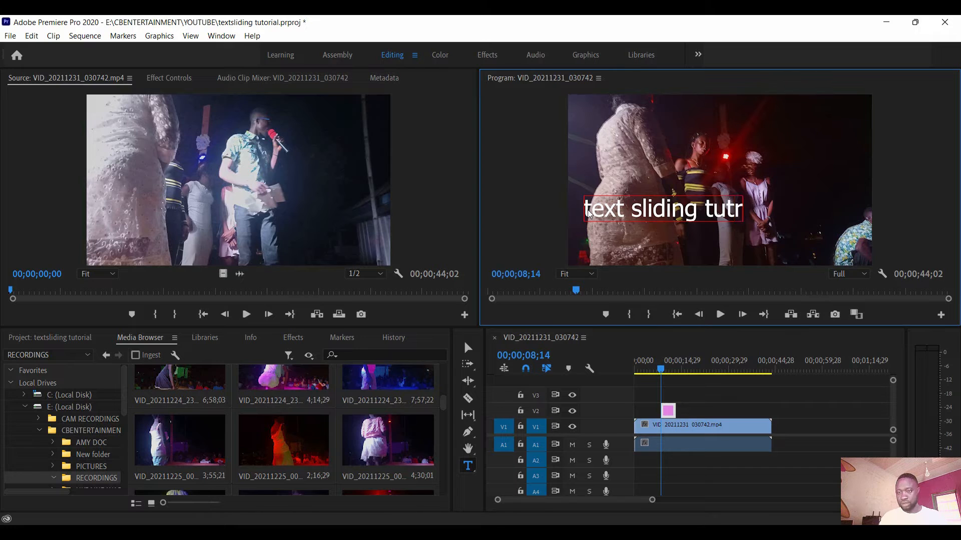
pyautogui.press('BackSpace')
pyautogui.write('orial')
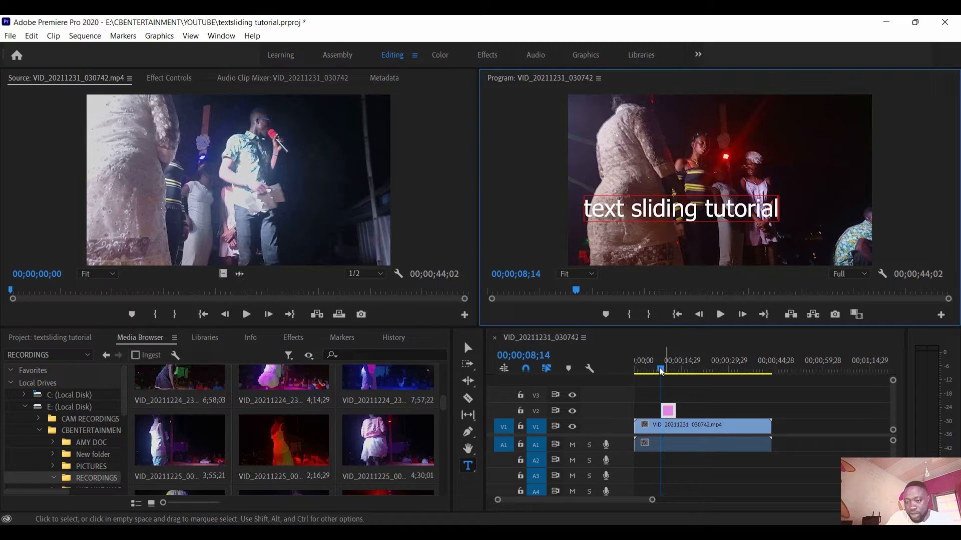
# Return the playhead to 00;00;00;00 and move the text graphic on V2 to the start of the sequence
pyautogui.moveTo(661, 371); pyautogui.dragTo(632, 371)
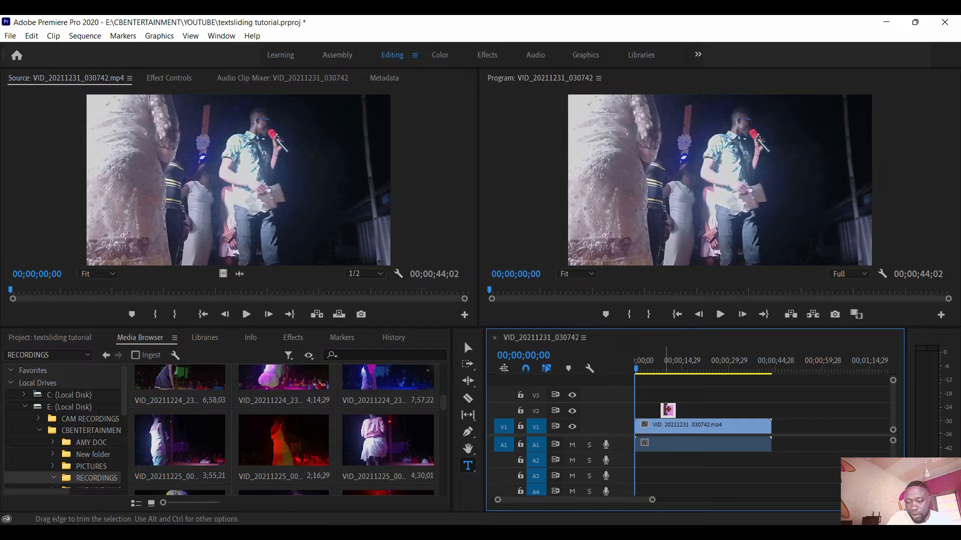
pyautogui.moveTo(666, 410); pyautogui.dragTo(657, 419)
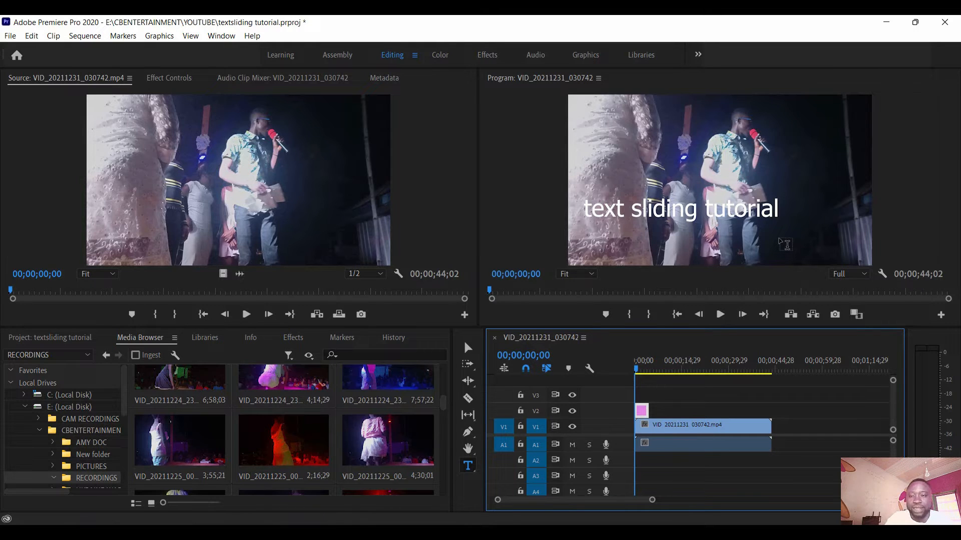
# Examine the Effect Controls of the text graphic, the audio clip and the video clip one after another
pyautogui.click(155, 78)
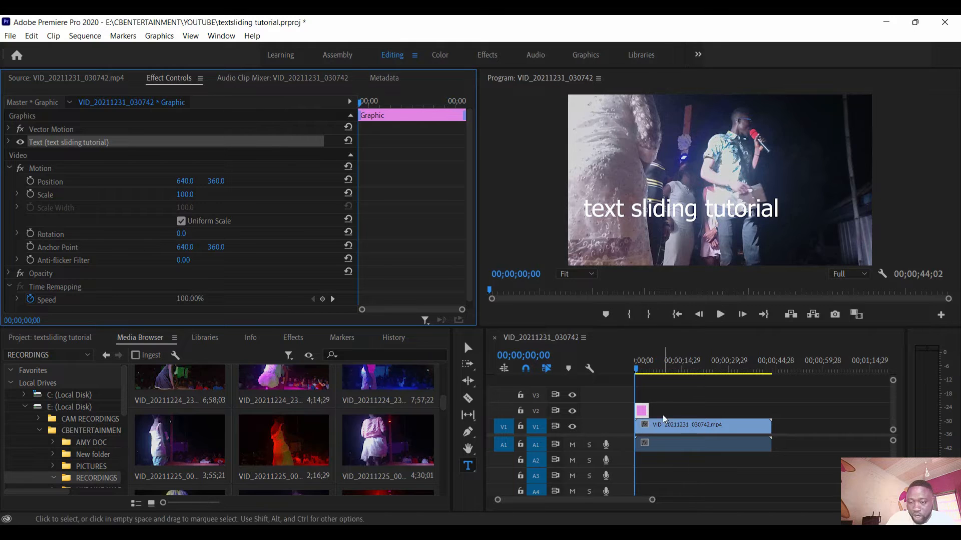
pyautogui.click(644, 413)
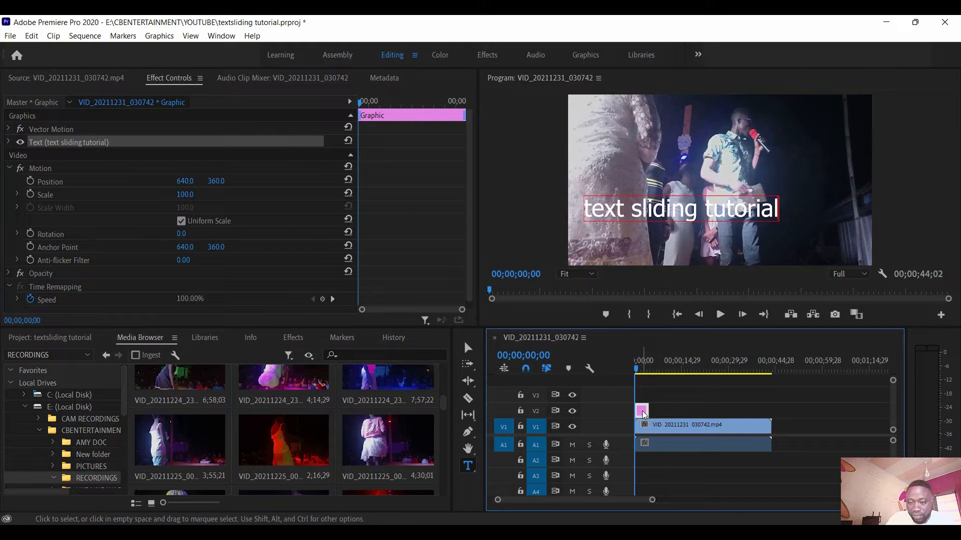
pyautogui.click(659, 444)
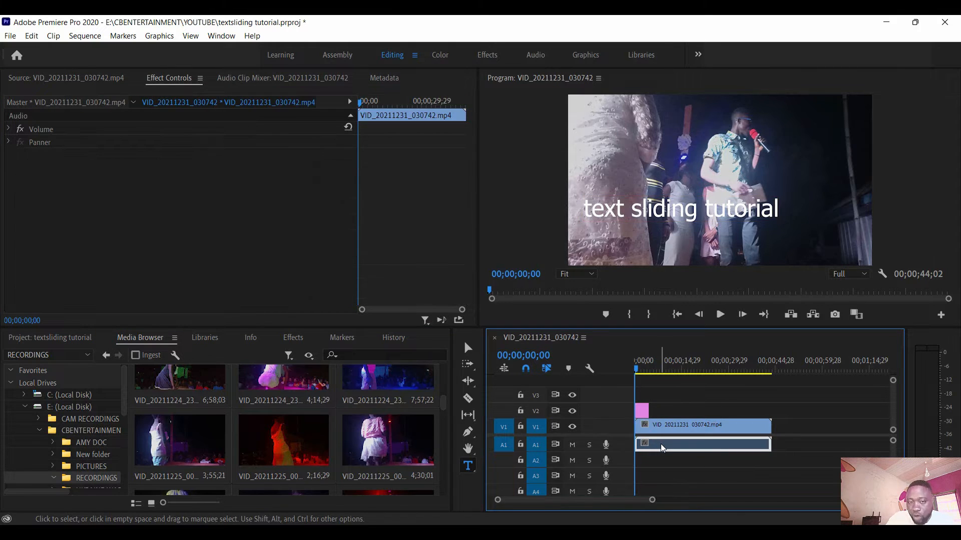
pyautogui.click(670, 426)
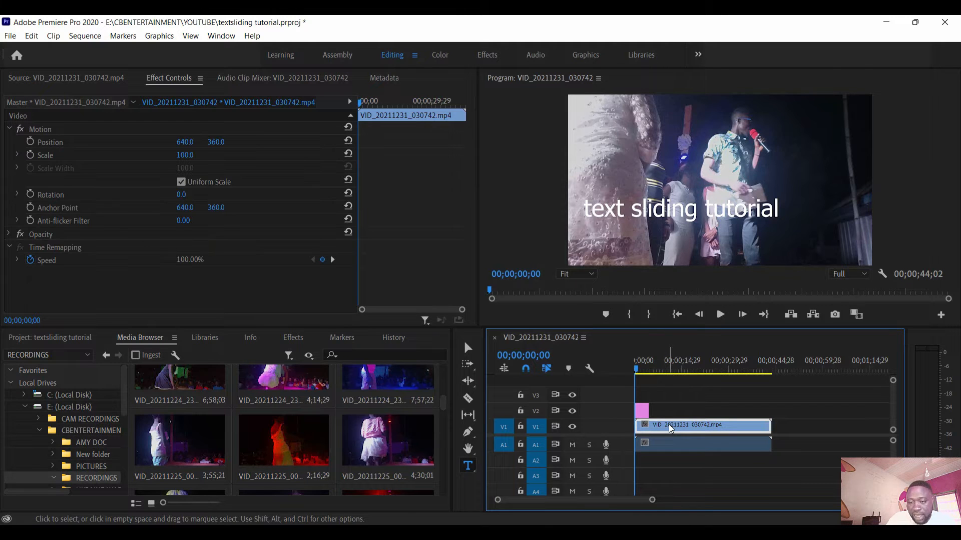
# Set the text graphic's vertical position to 550 and keyframe its Position at the sequence start with the horizontal value at -281
pyautogui.click(641, 414)
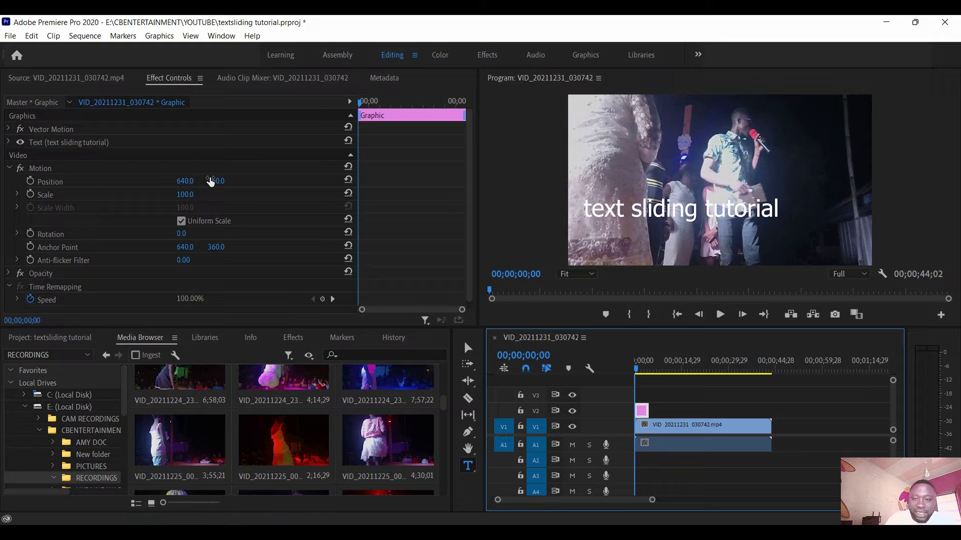
pyautogui.moveTo(216, 186); pyautogui.dragTo(275, 187)
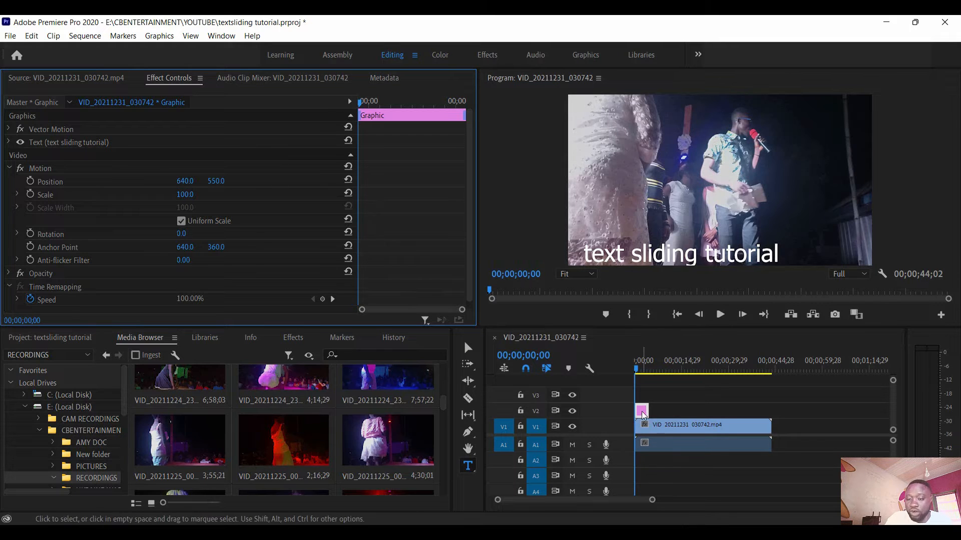
pyautogui.click(29, 183)
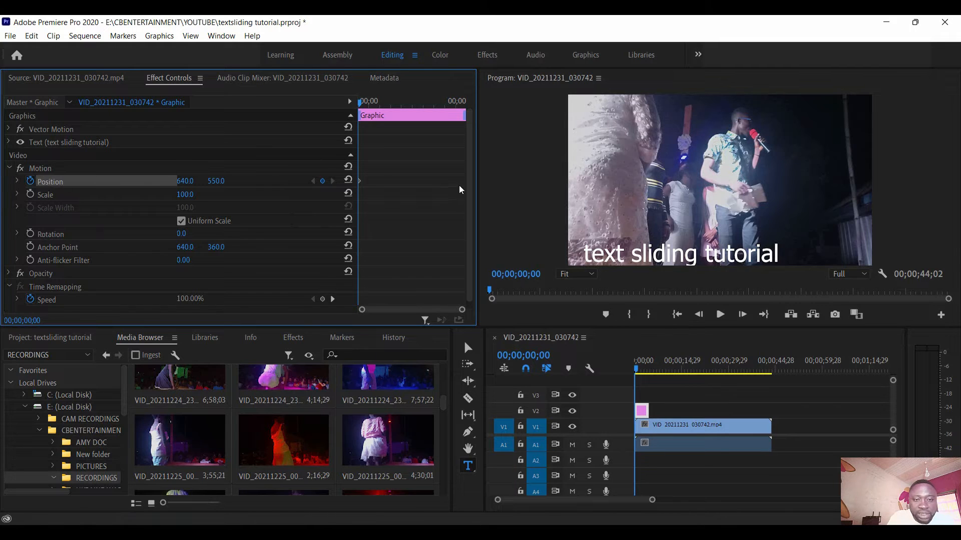
pyautogui.click(323, 181)
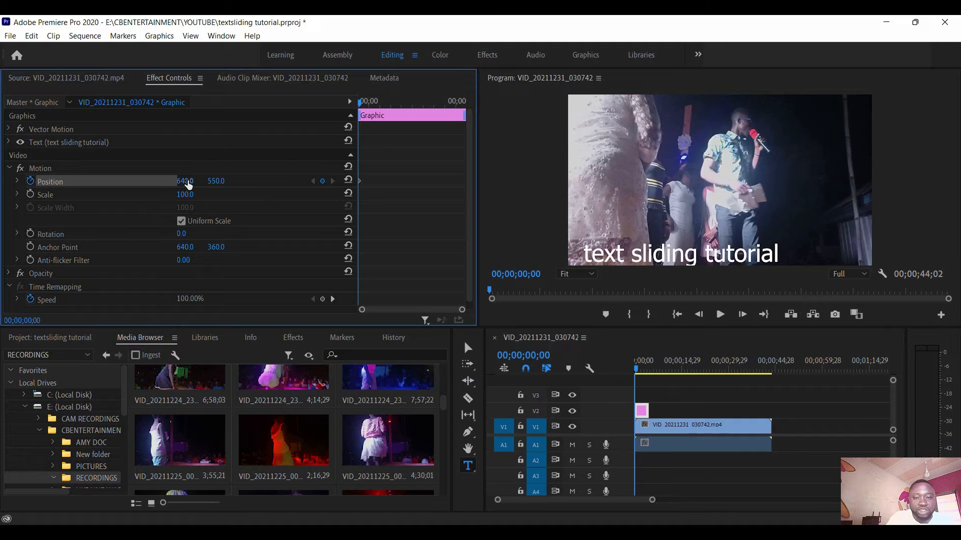
pyautogui.moveTo(188, 184); pyautogui.dragTo(0, 184)
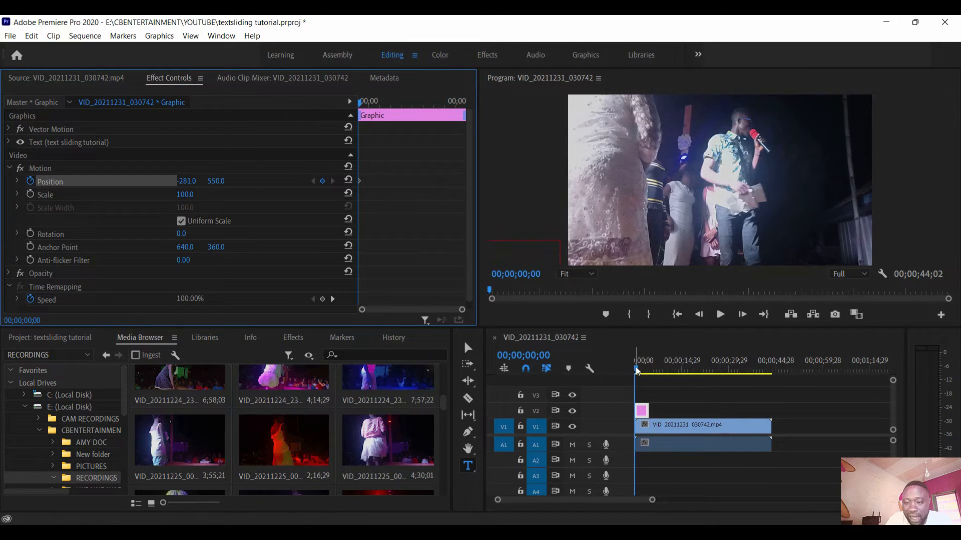
# Add a second Position keyframe to the text graphic at 00;00;04;12 with the horizontal value at 622
pyautogui.moveTo(637, 370); pyautogui.dragTo(651, 373)
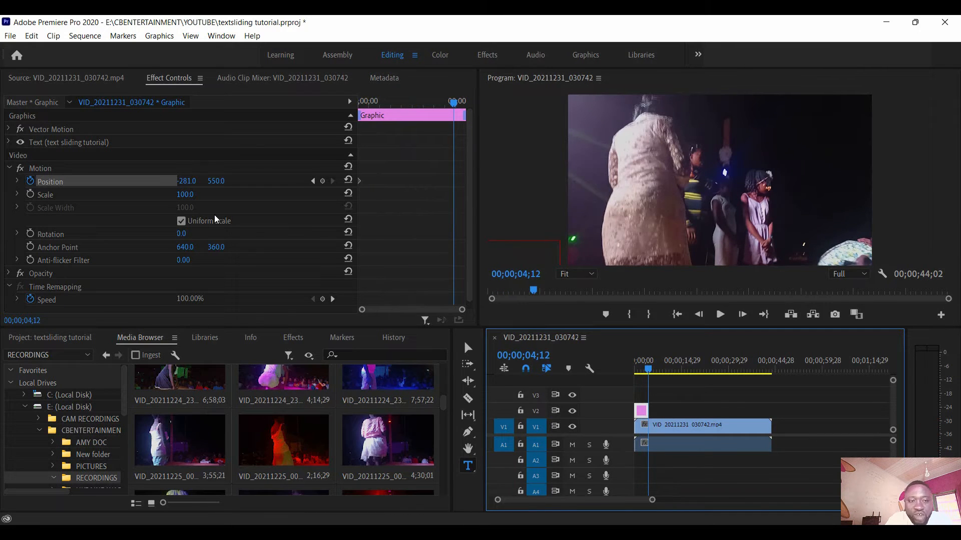
pyautogui.click(321, 183)
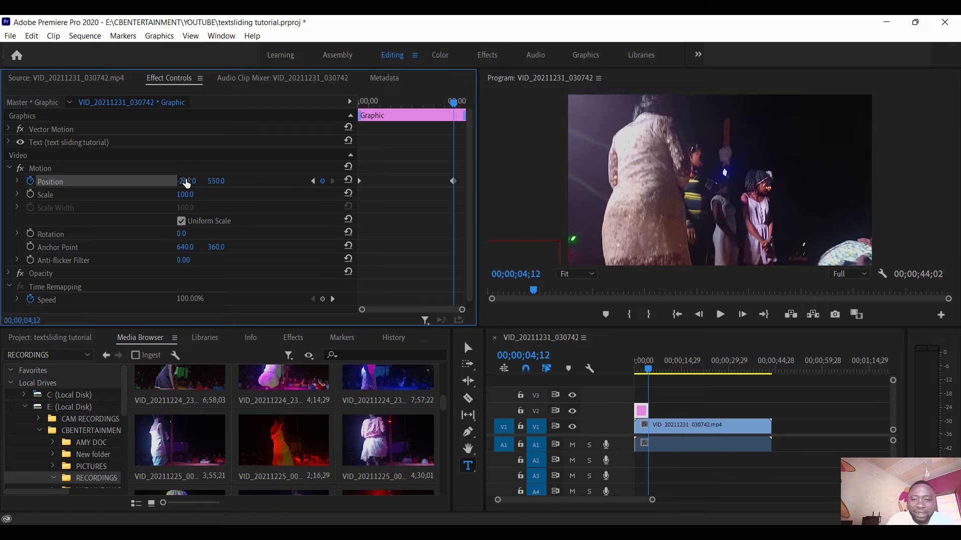
pyautogui.moveTo(187, 183); pyautogui.dragTo(638, 183)
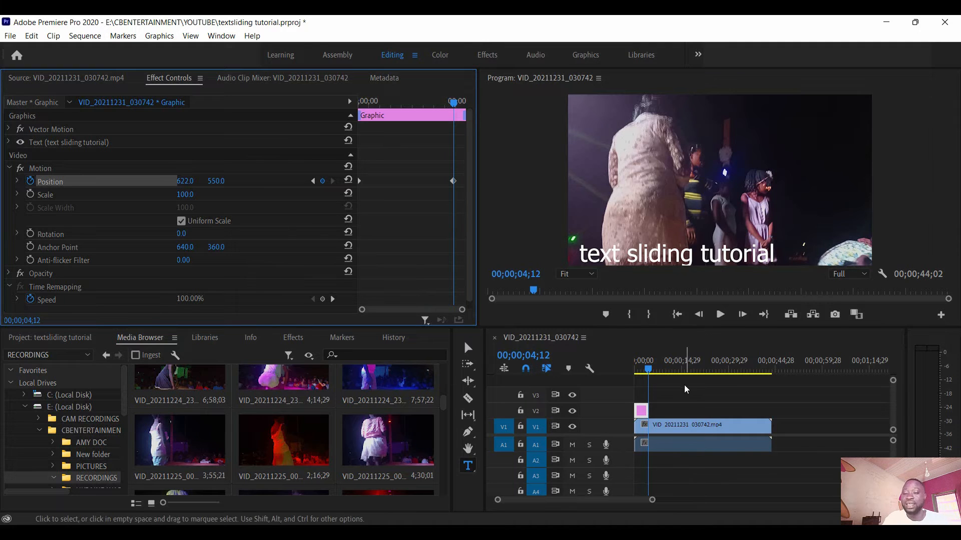
# Play the sequence from the beginning to preview the text sliding in, stopping at 00;00;08;17
pyautogui.moveTo(650, 368); pyautogui.dragTo(584, 365)
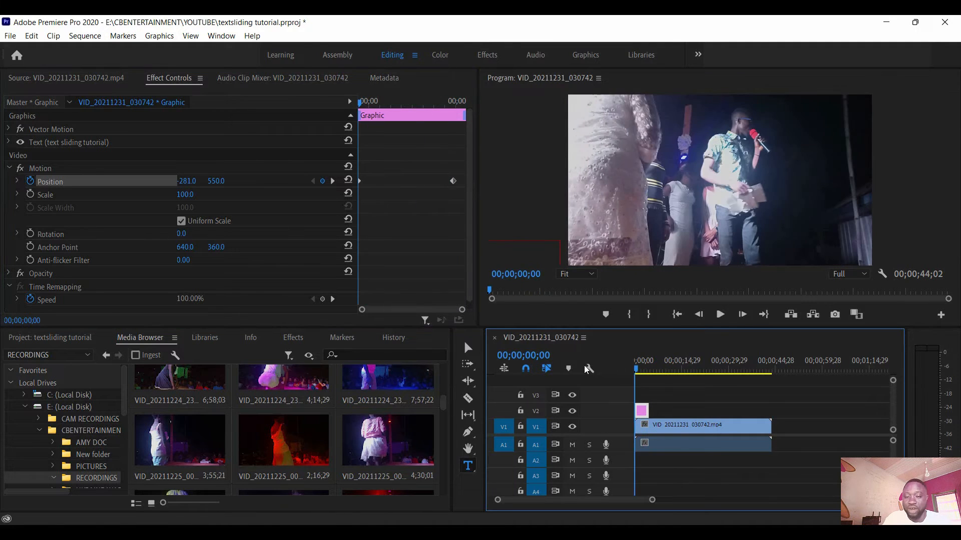
pyautogui.click(721, 316)
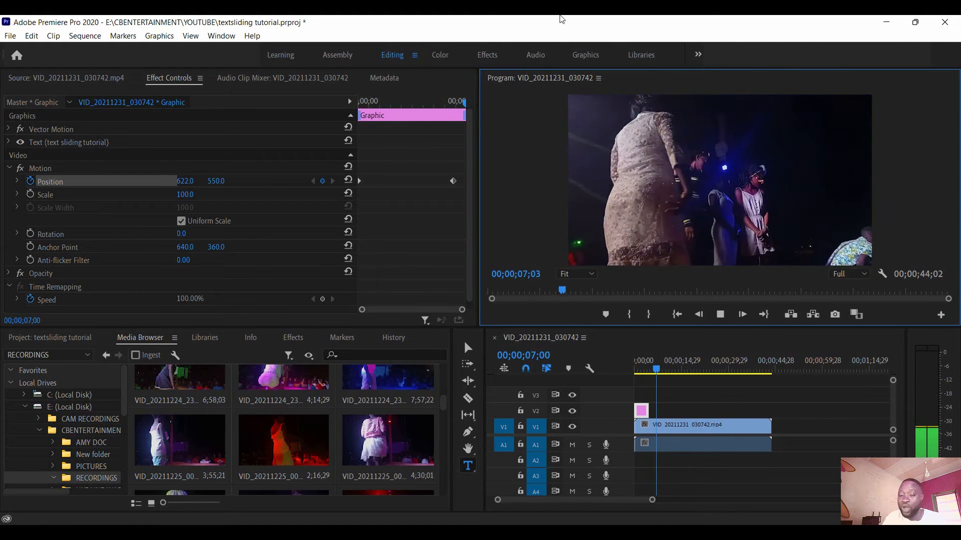
pyautogui.click(724, 314)
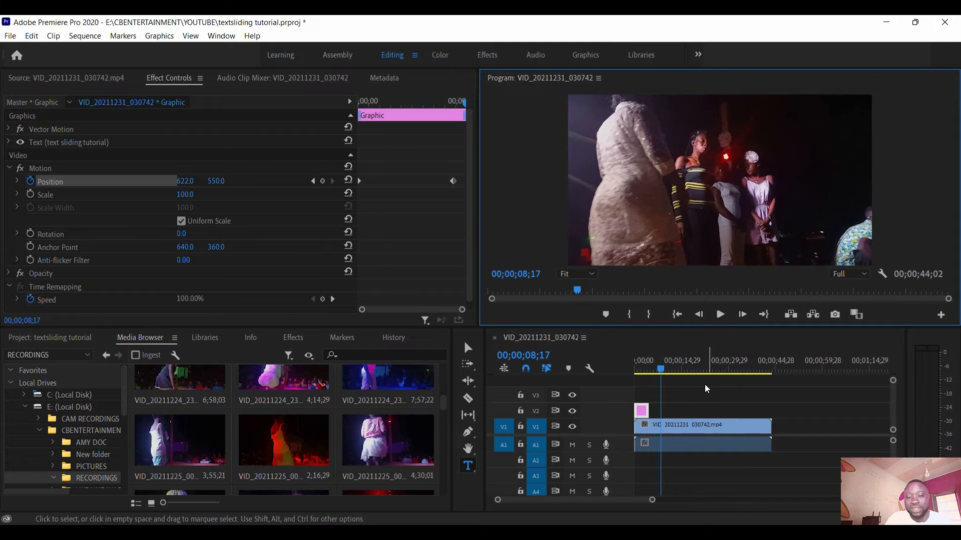
# Add another Position keyframe for the text graphic with the playhead at 00;00;15;05
pyautogui.moveTo(660, 370); pyautogui.dragTo(683, 373)
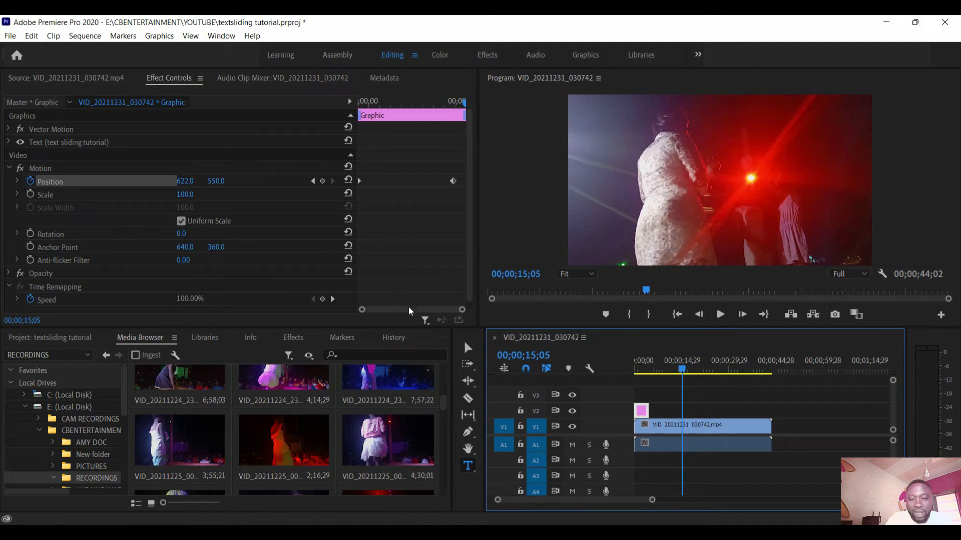
pyautogui.click(459, 316)
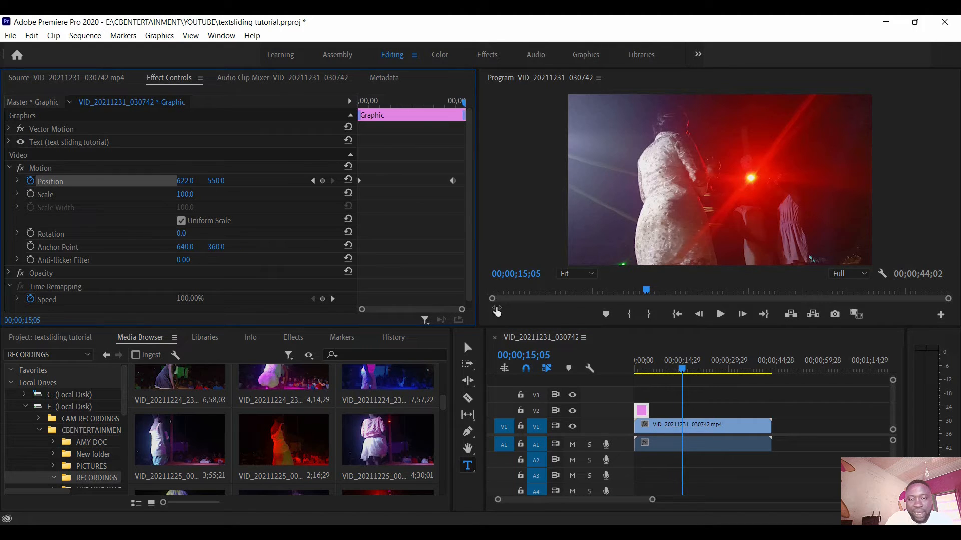
pyautogui.click(323, 181)
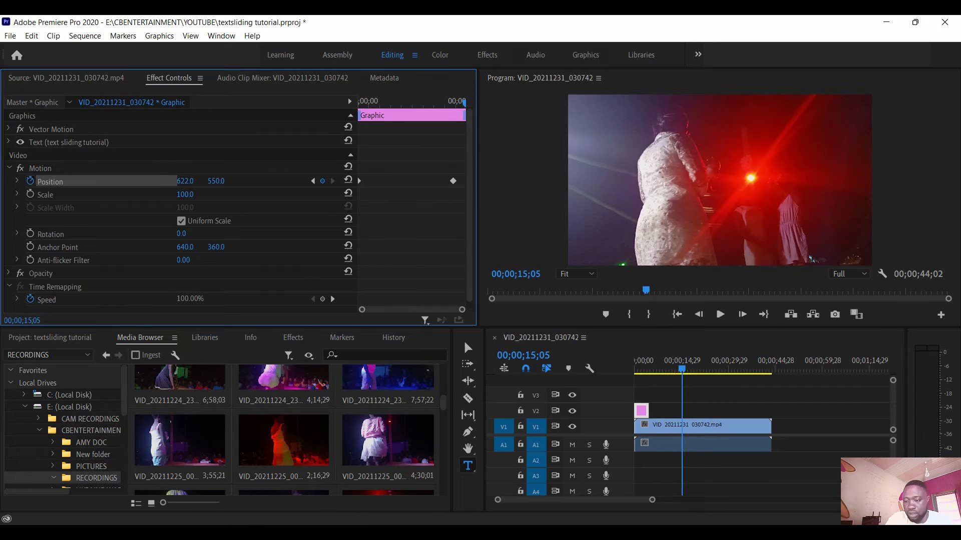
# Return to the sequence start and replay the text slide up to 00;00;08;17
pyautogui.press('Home')
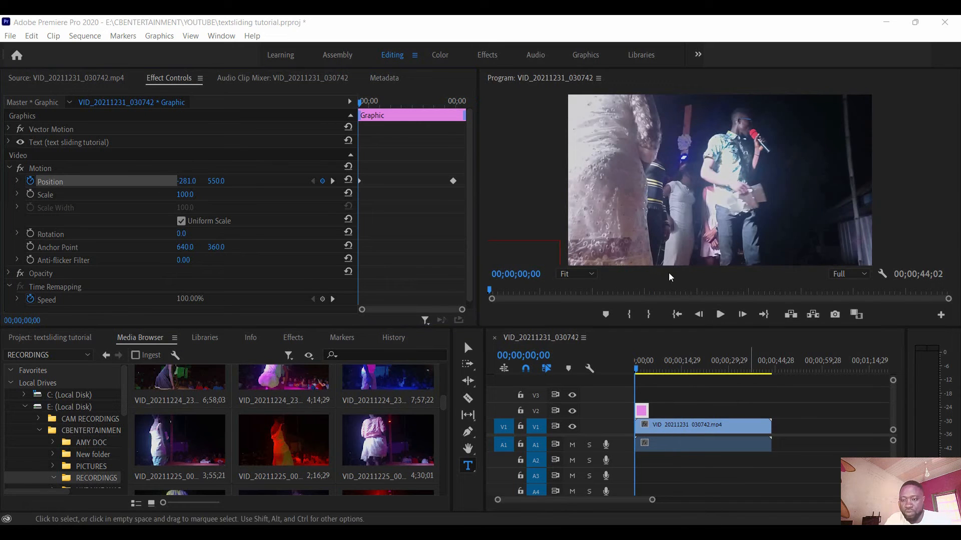
pyautogui.click(719, 314)
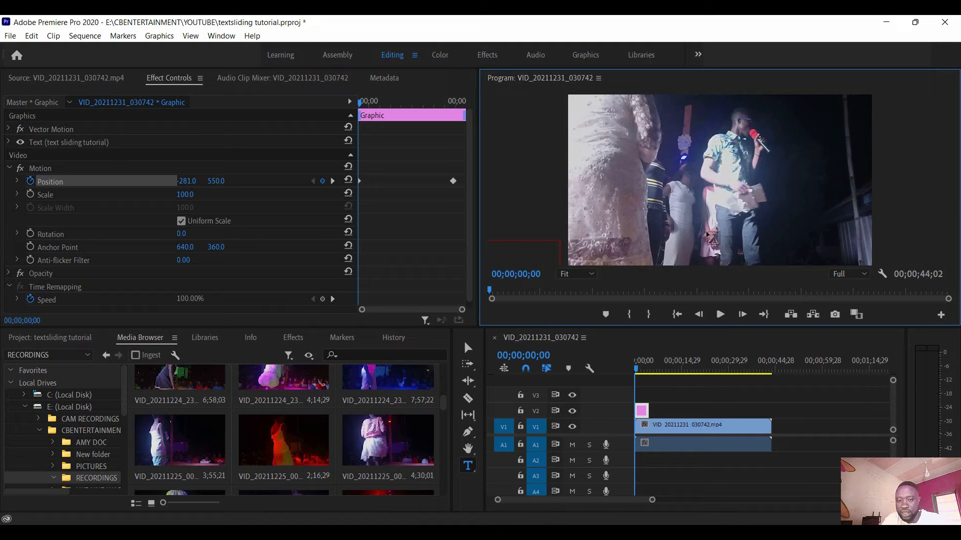
pyautogui.click(722, 314)
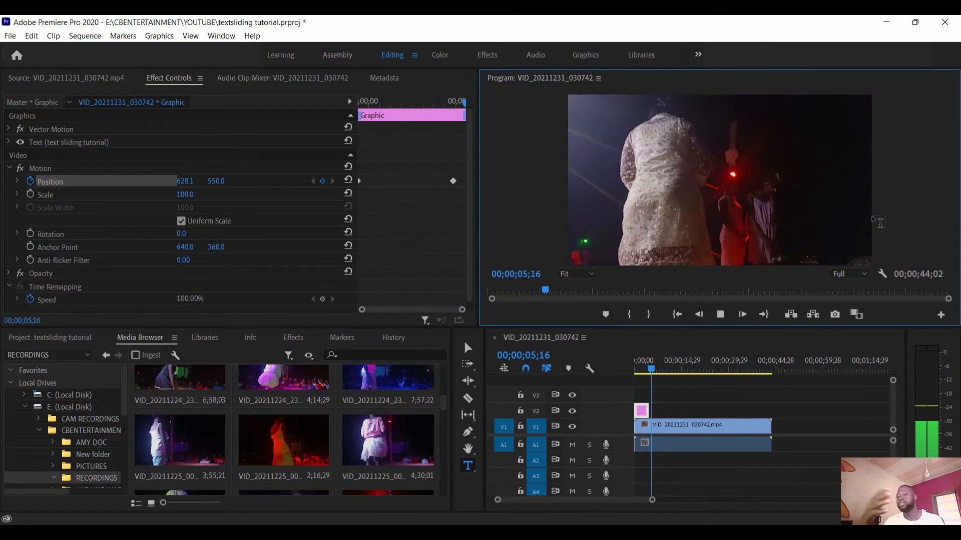
pyautogui.click(717, 315)
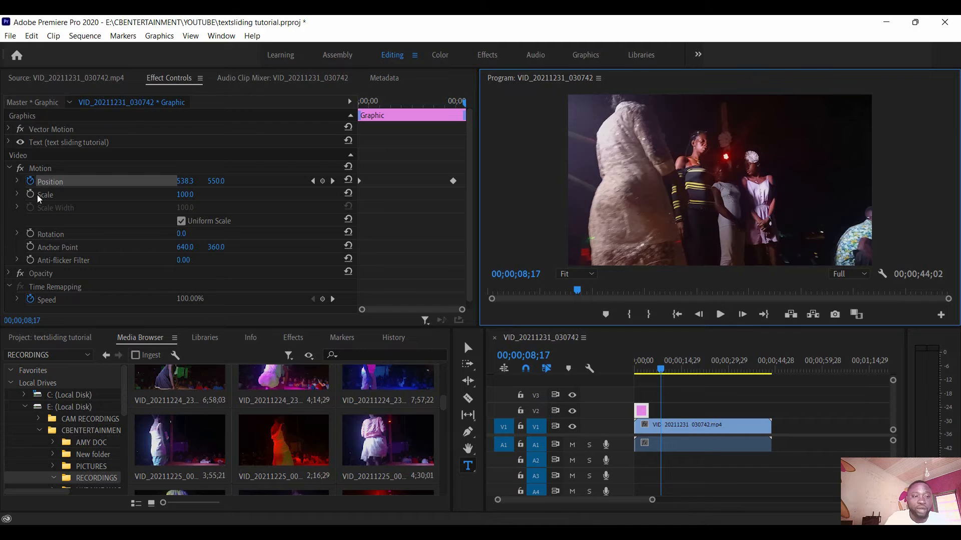
# Deselect the text graphic with its Motion properties collapsed, and assign the V1 source patch to track V3
pyautogui.click(10, 169)
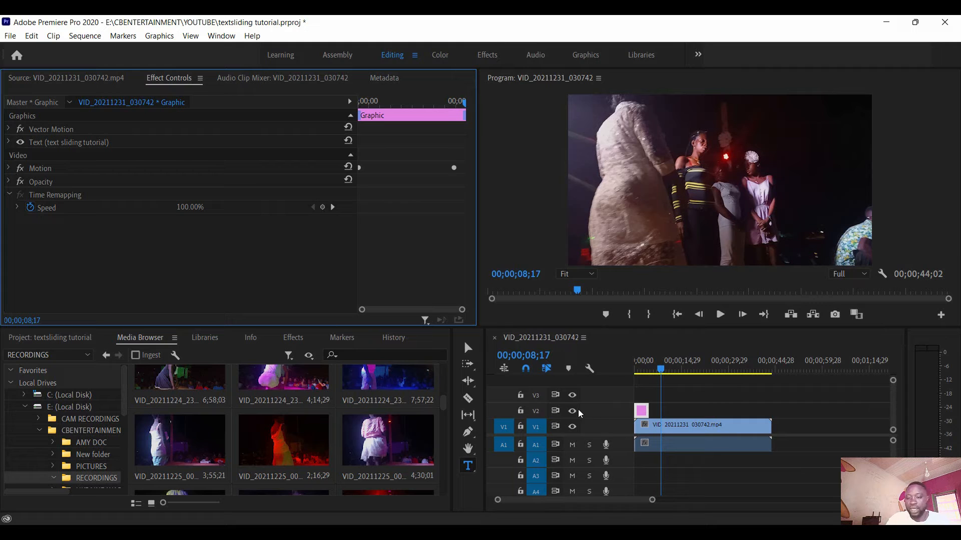
pyautogui.click(643, 395)
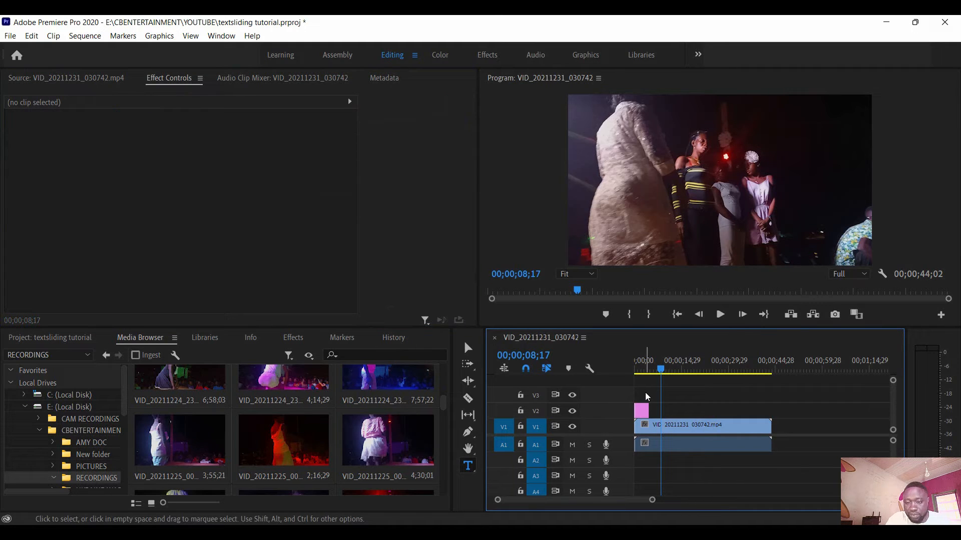
pyautogui.click(506, 396)
pyautogui.click(506, 427)
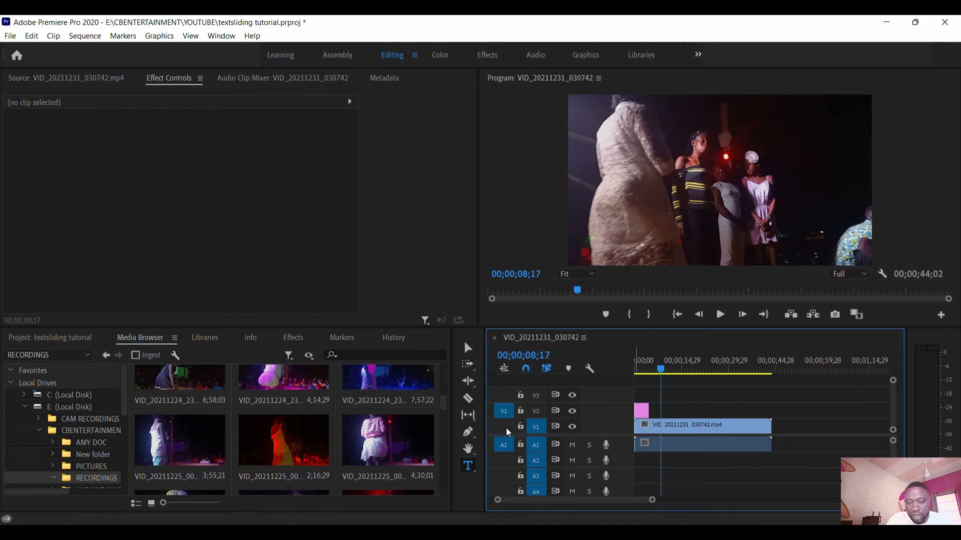
pyautogui.click(536, 411)
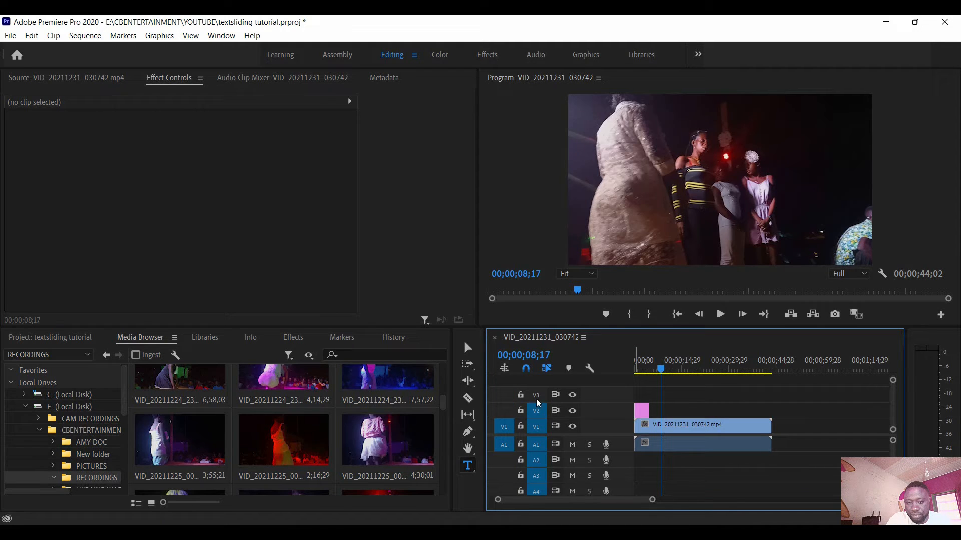
pyautogui.click(506, 400)
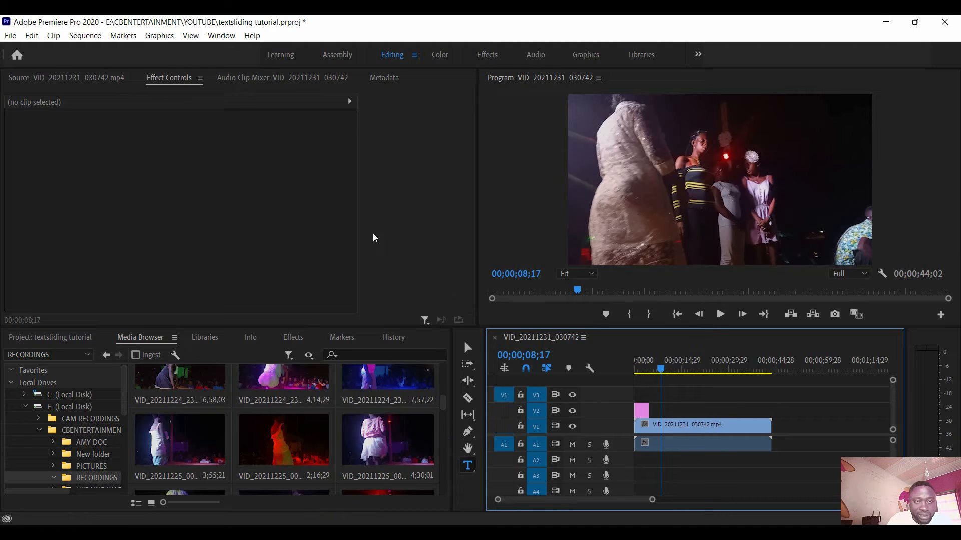
# Add a two-line text at 00;00;08;17 over the lower part of the frame reading "Text sliding tutorial" and "using effects controls"
pyautogui.click(602, 225)
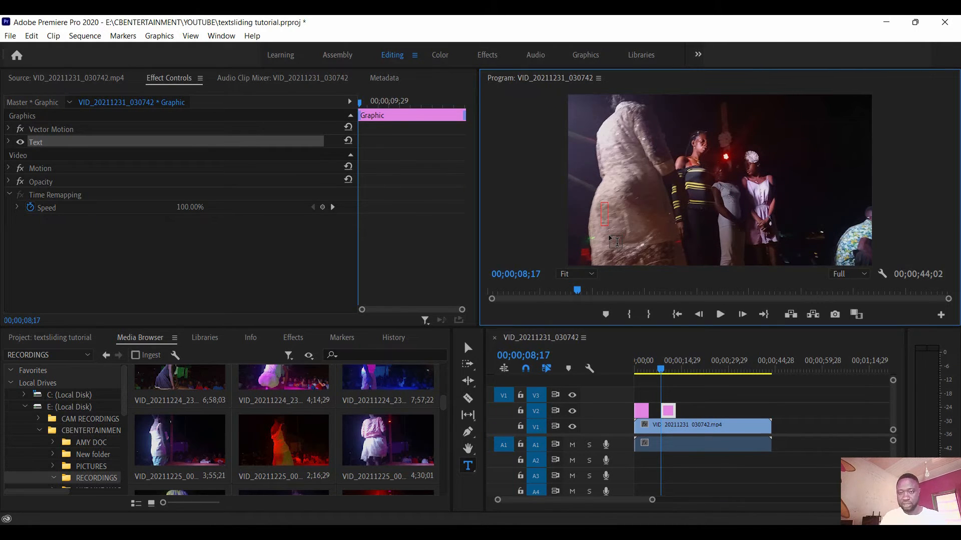
pyautogui.write('Text')
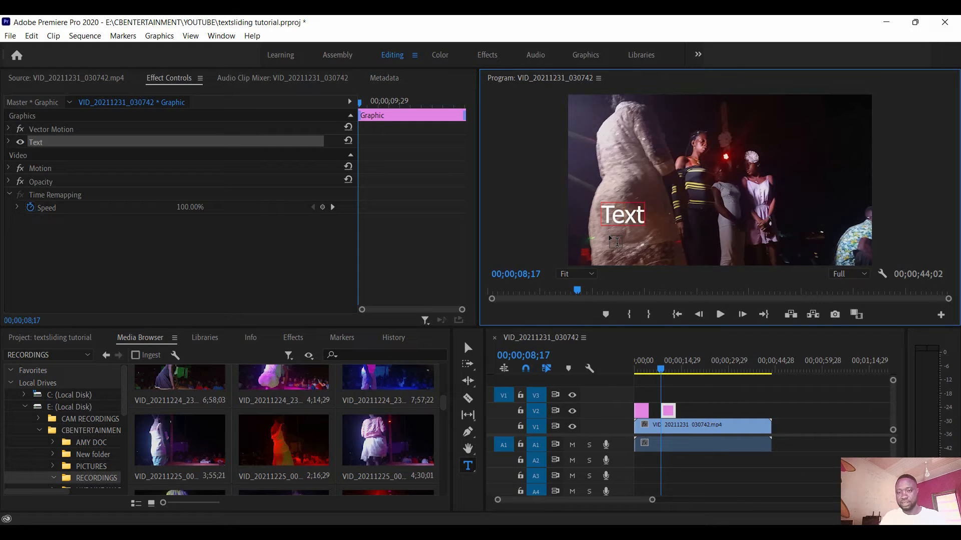
pyautogui.write(' sliding tutor')
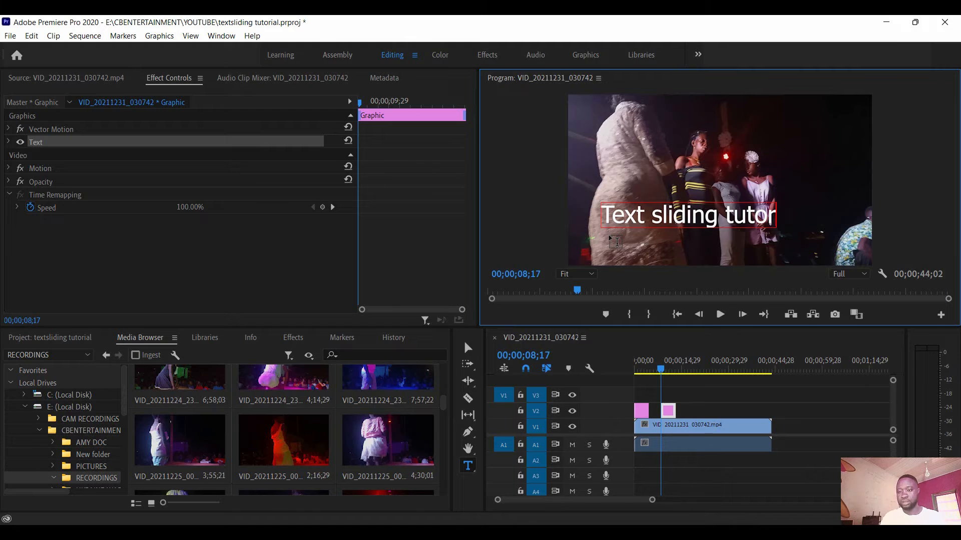
pyautogui.write('ial')
pyautogui.press('Return')
pyautogui.write('us')
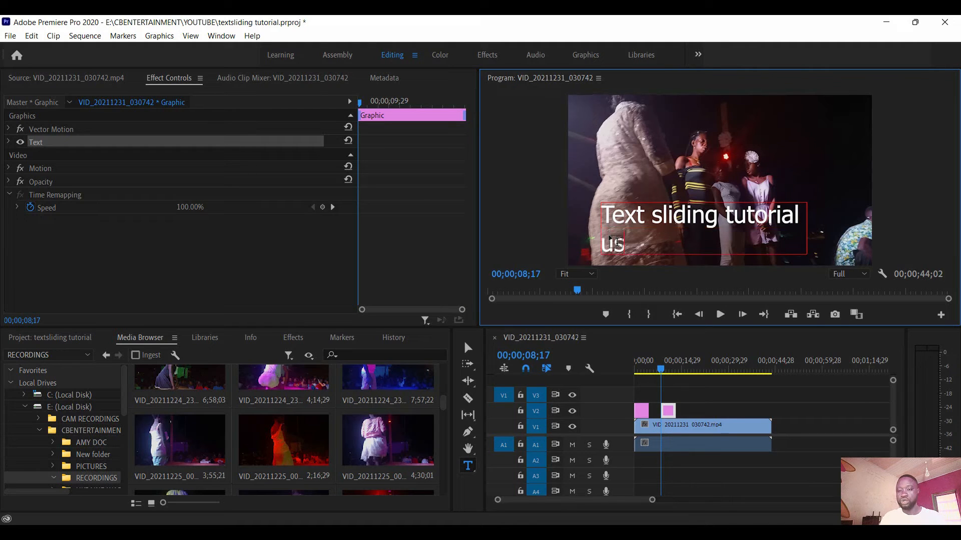
pyautogui.write('ing effe')
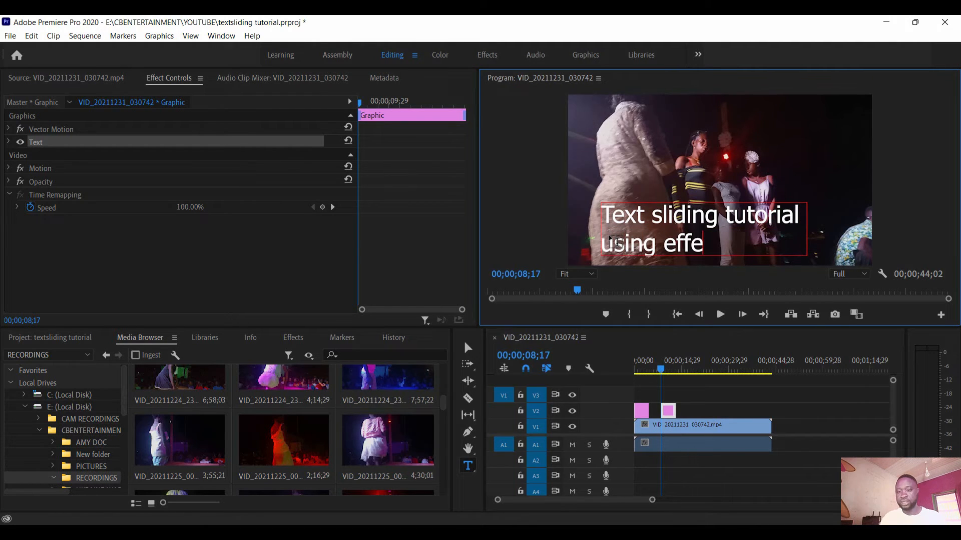
pyautogui.write('cts controls')
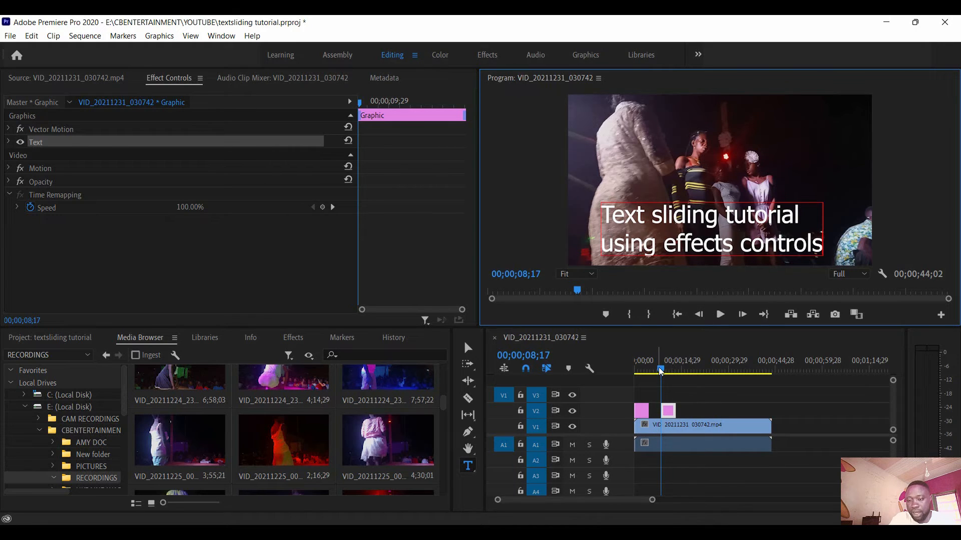
# Preview the new two-line text from shortly before it appears, and replay the whole sequence from 00;00;00;00
pyautogui.moveTo(659, 367); pyautogui.dragTo(656, 368)
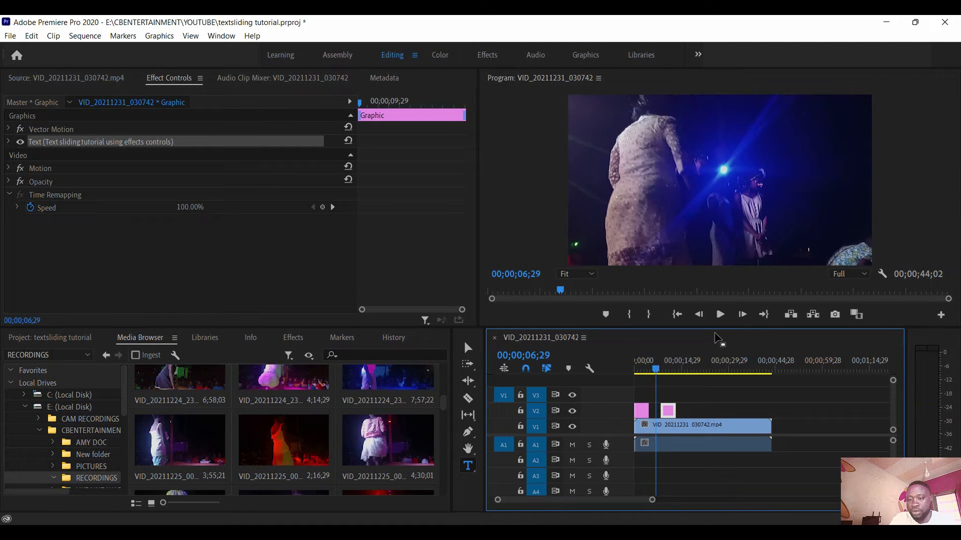
pyautogui.click(719, 314)
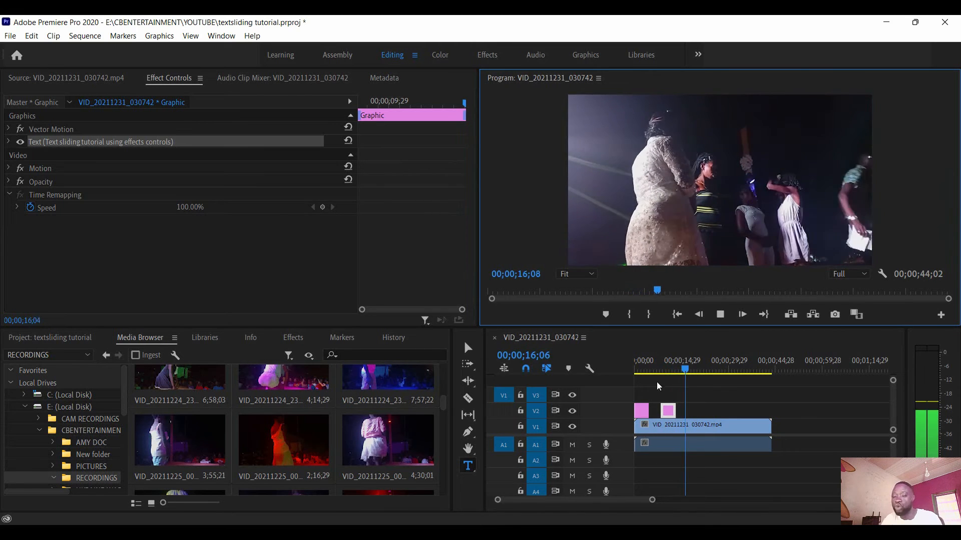
pyautogui.moveTo(665, 370); pyautogui.dragTo(655, 368)
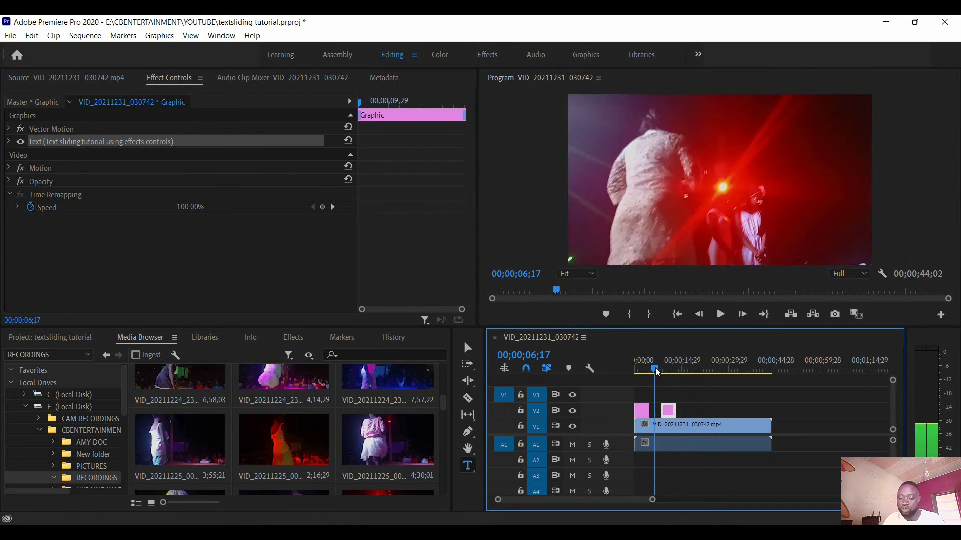
pyautogui.press('space')
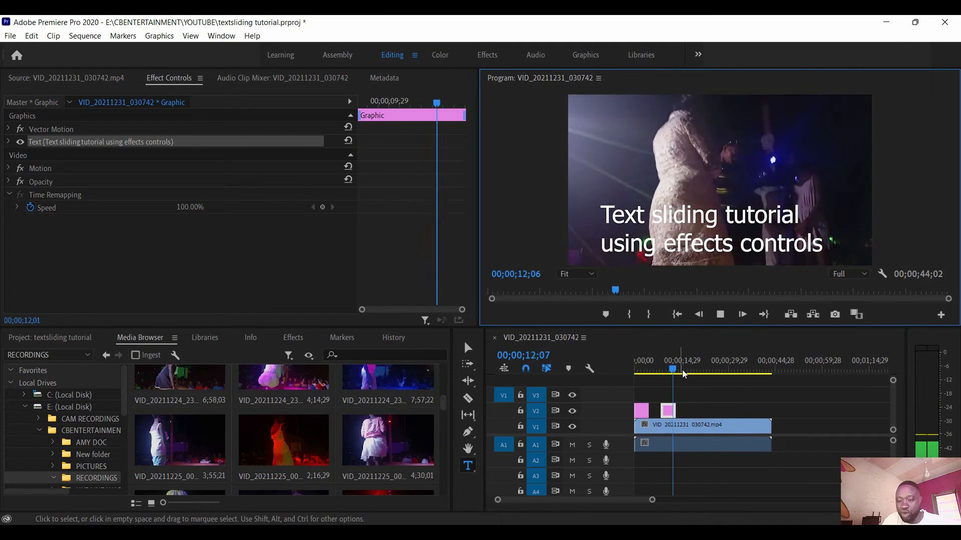
pyautogui.moveTo(675, 367); pyautogui.dragTo(623, 366)
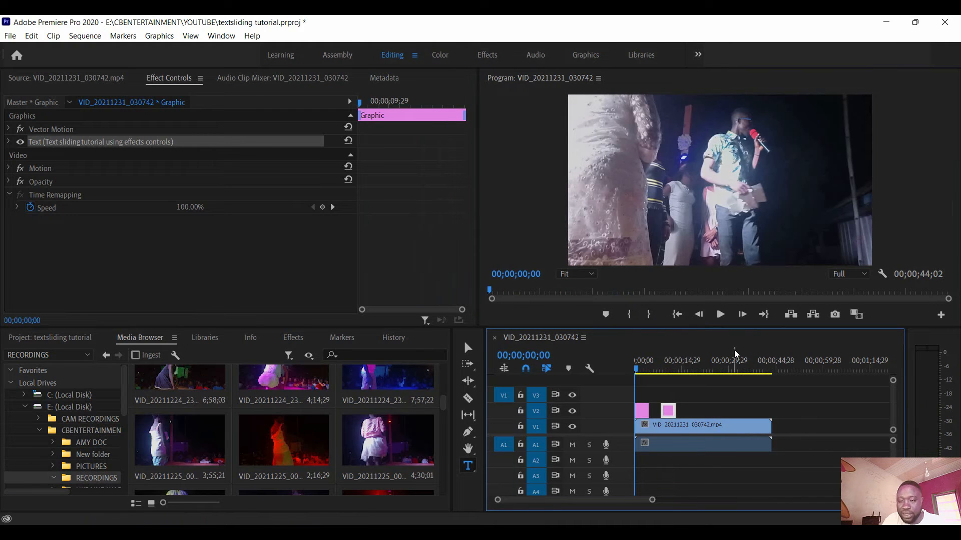
pyautogui.click(720, 314)
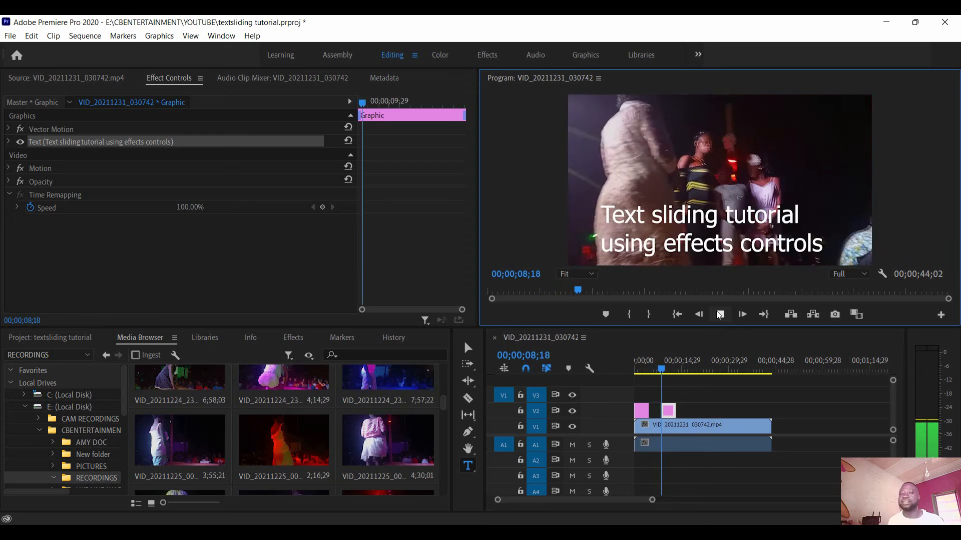
# Stop playback, park the playhead at 00;00;06;23, and browse the Video Effects categories in the Effects workspace
pyautogui.click(719, 314)
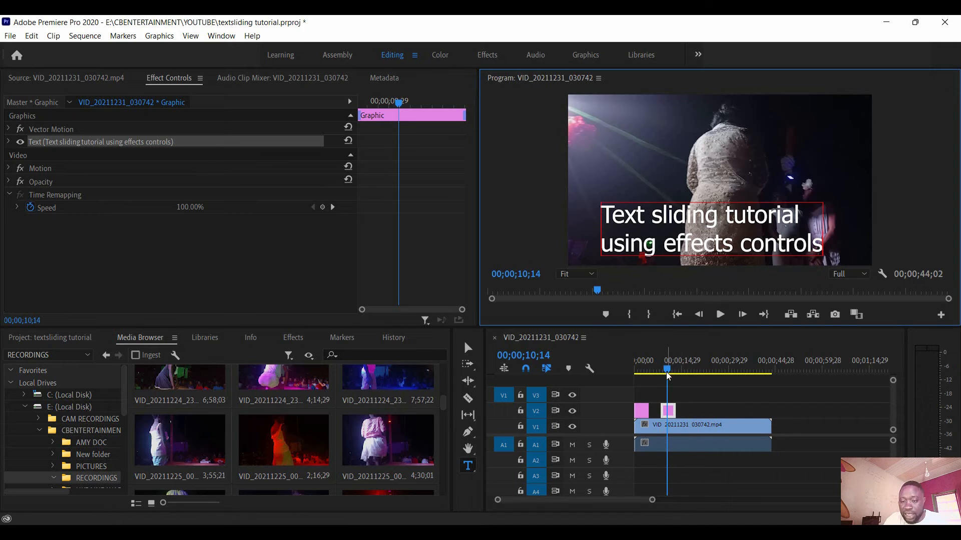
pyautogui.moveTo(667, 371); pyautogui.dragTo(655, 365)
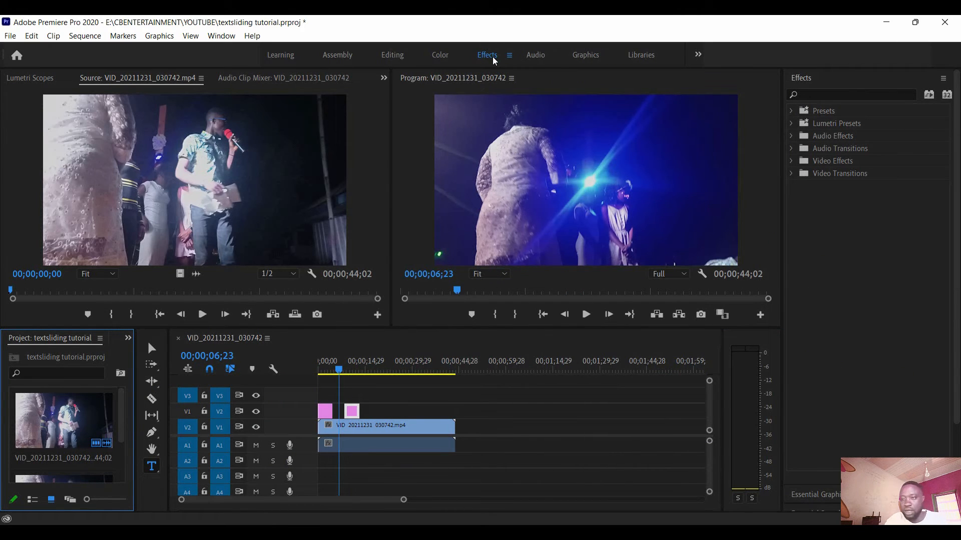
pyautogui.click(791, 161)
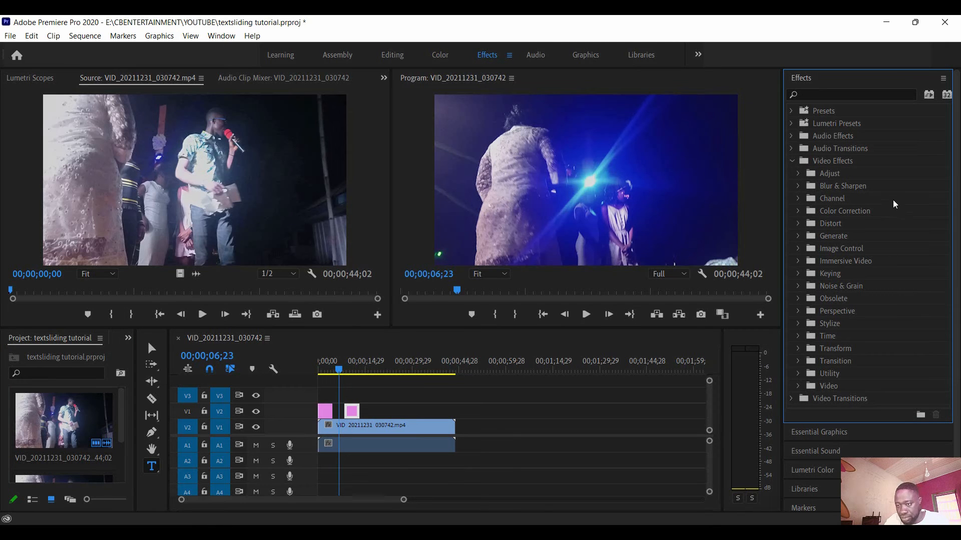
pyautogui.scroll(-2, 893, 225)
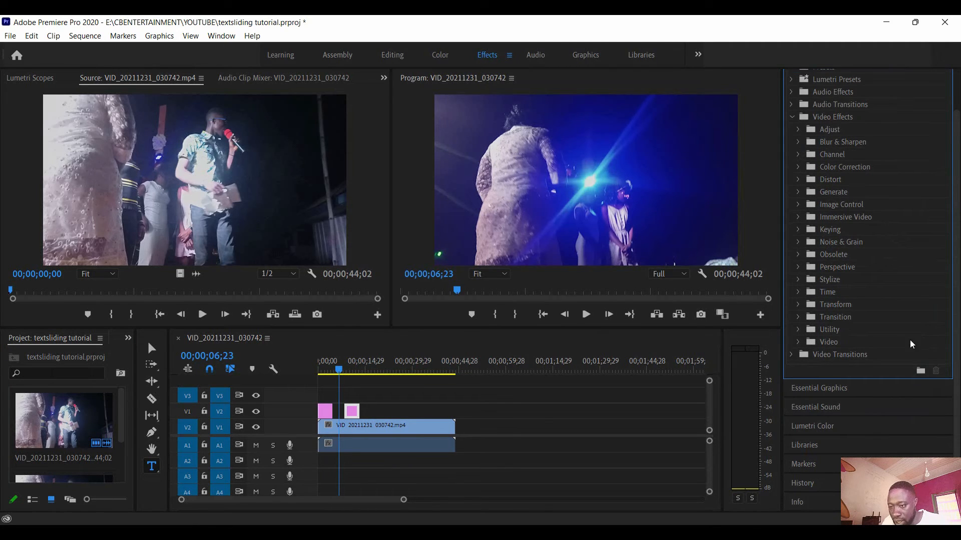
pyautogui.scroll(2, 845, 190)
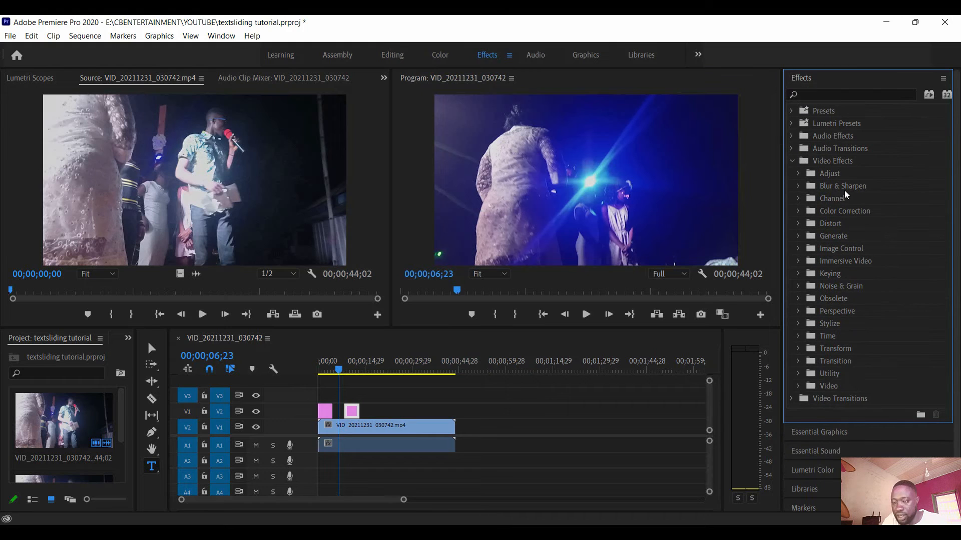
pyautogui.click(795, 162)
# Apply the Slide video transition to the start of the two-line text clip on track V2
pyautogui.click(792, 175)
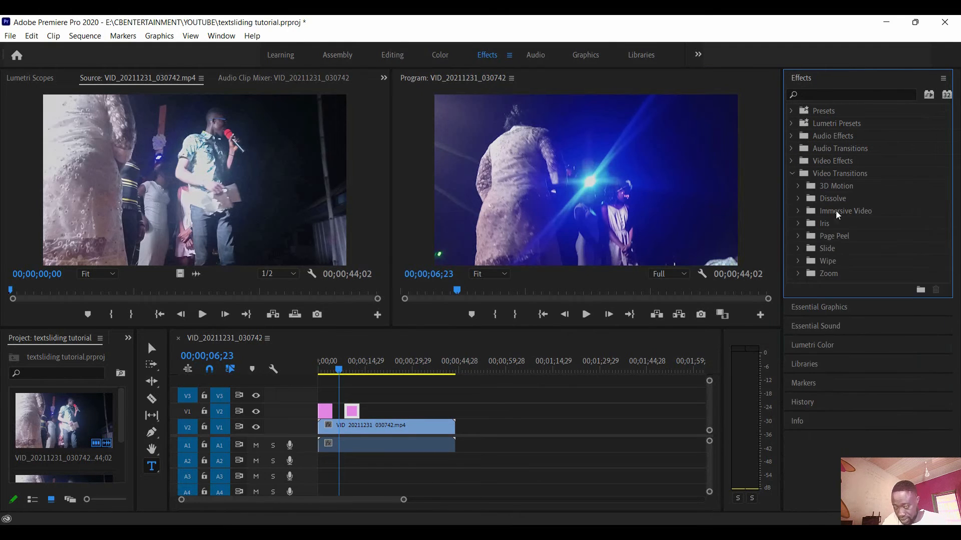
pyautogui.click(799, 249)
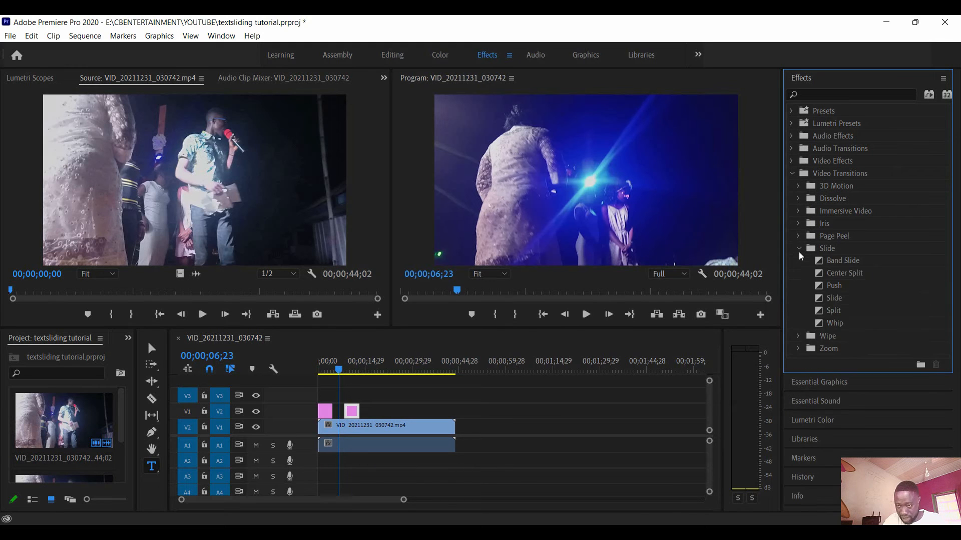
pyautogui.click(841, 302)
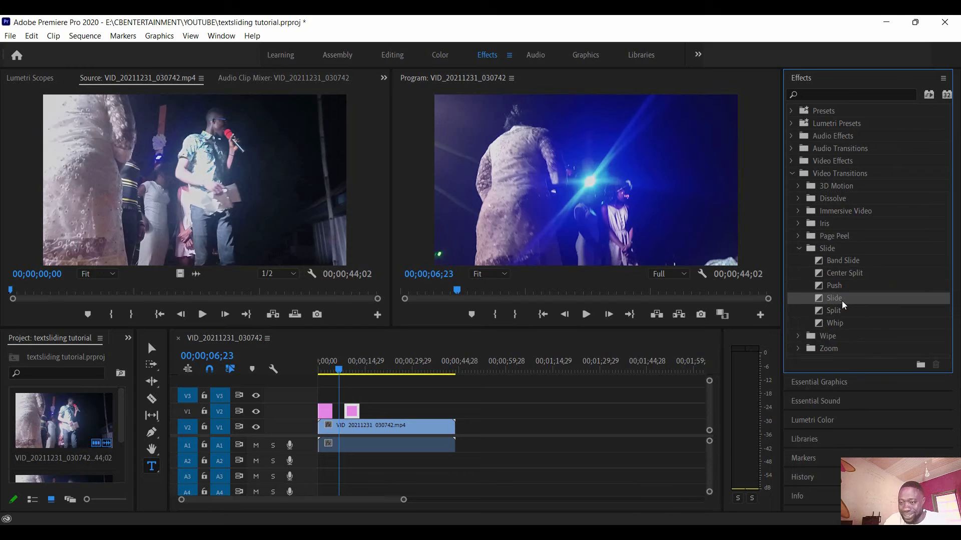
pyautogui.moveTo(841, 301); pyautogui.dragTo(347, 399)
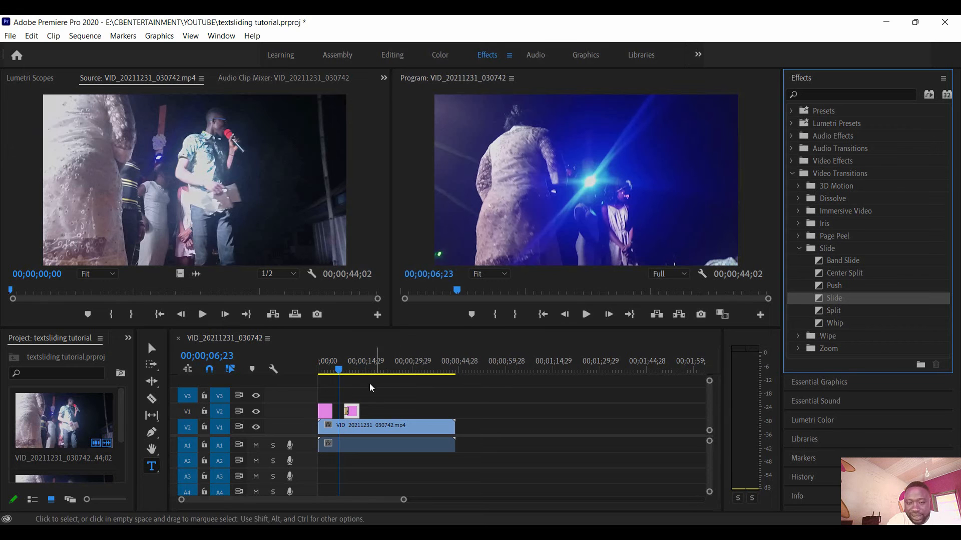
# Preview the slide-in of the two-line text, and replay it from shortly before the text appears
pyautogui.click(585, 318)
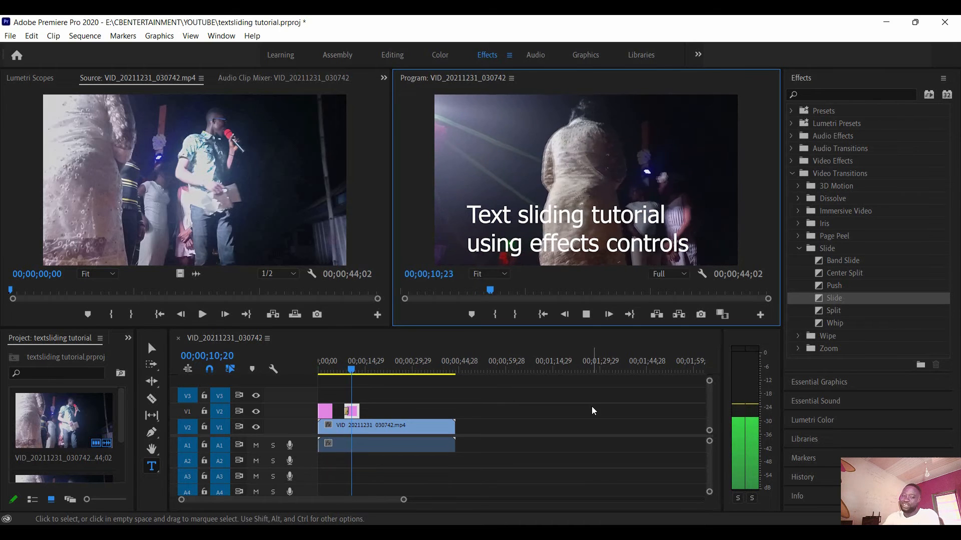
pyautogui.click(587, 314)
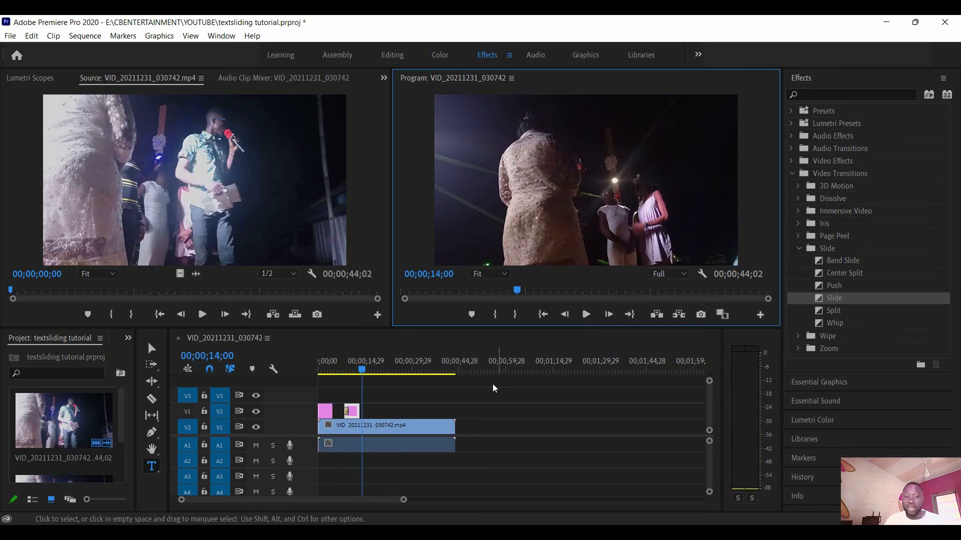
pyautogui.moveTo(363, 368)
pyautogui.mouseDown()
pyautogui.moveTo(338, 372)
pyautogui.moveTo(347, 374)
pyautogui.mouseUp()
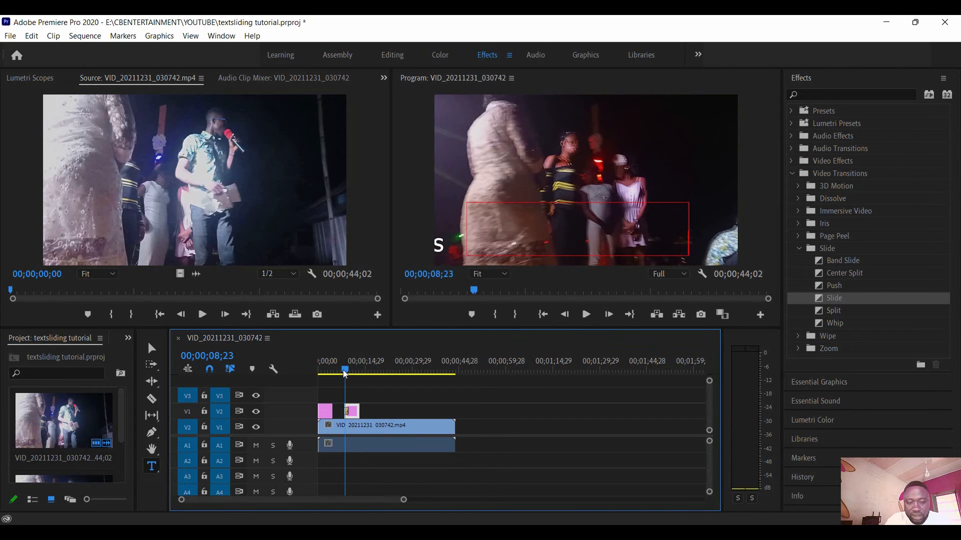
pyautogui.moveTo(345, 373); pyautogui.dragTo(340, 373)
pyautogui.press('space')
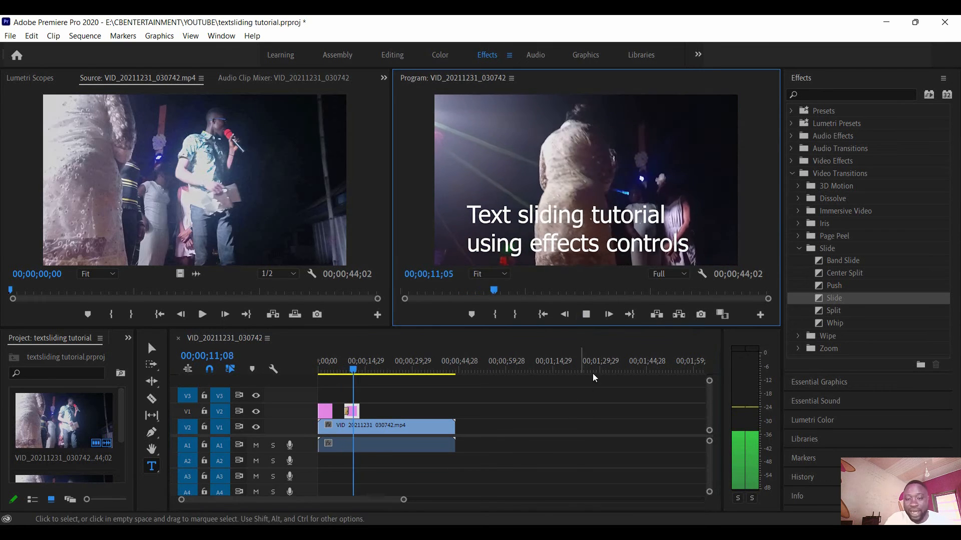
pyautogui.press('space')
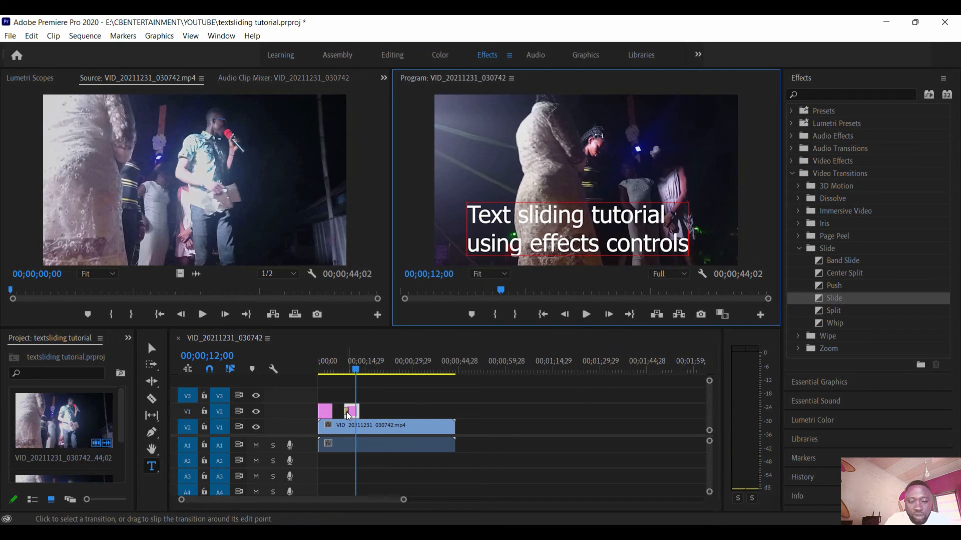
# Set the duration of the Slide transition at the text's start to 00;00;02;08
pyautogui.click(348, 415)
pyautogui.doubleClick(349, 415)
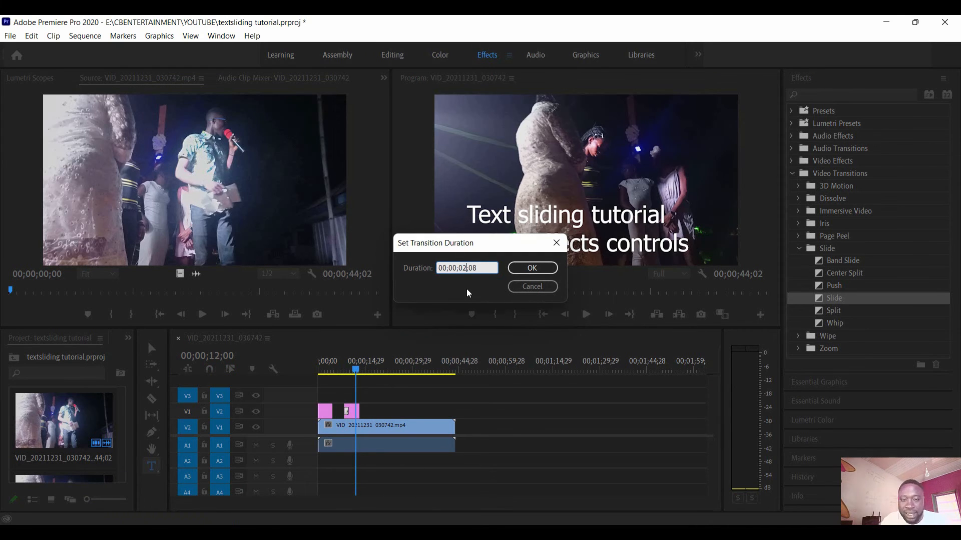
pyautogui.click(529, 268)
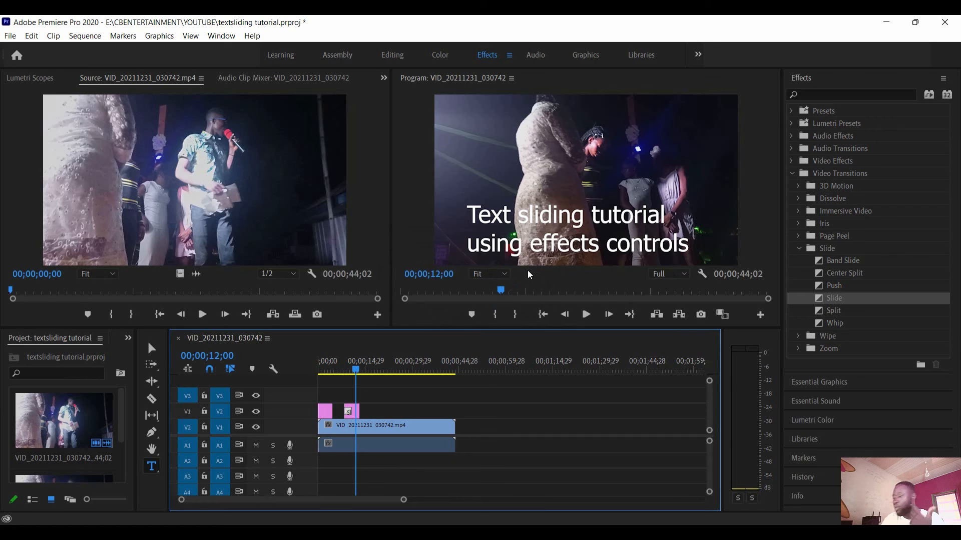
# Preview the lengthened Slide transition from before the text, and replay the sequence from 00;00;00;00 until the text slides in
pyautogui.moveTo(357, 368); pyautogui.dragTo(343, 364)
pyautogui.click(586, 314)
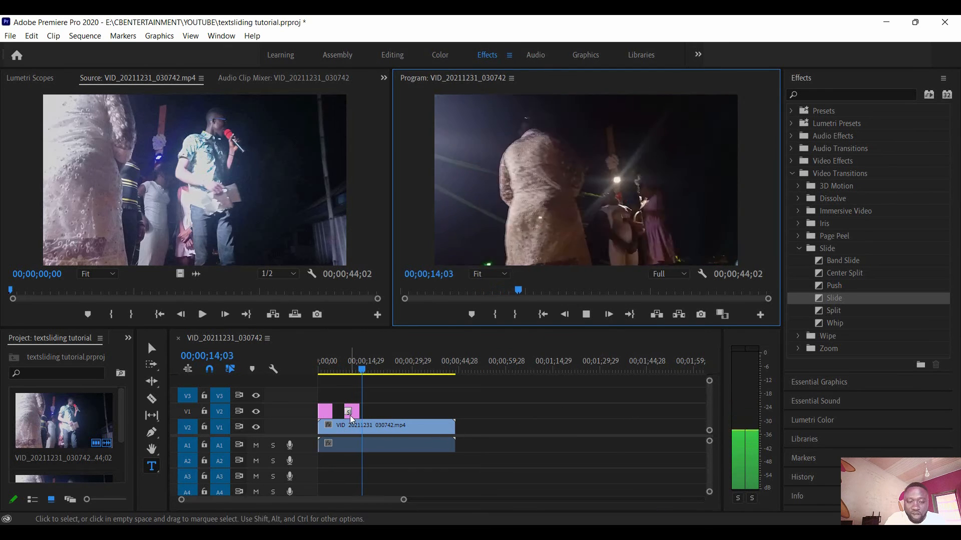
pyautogui.click(364, 370)
pyautogui.press('Home')
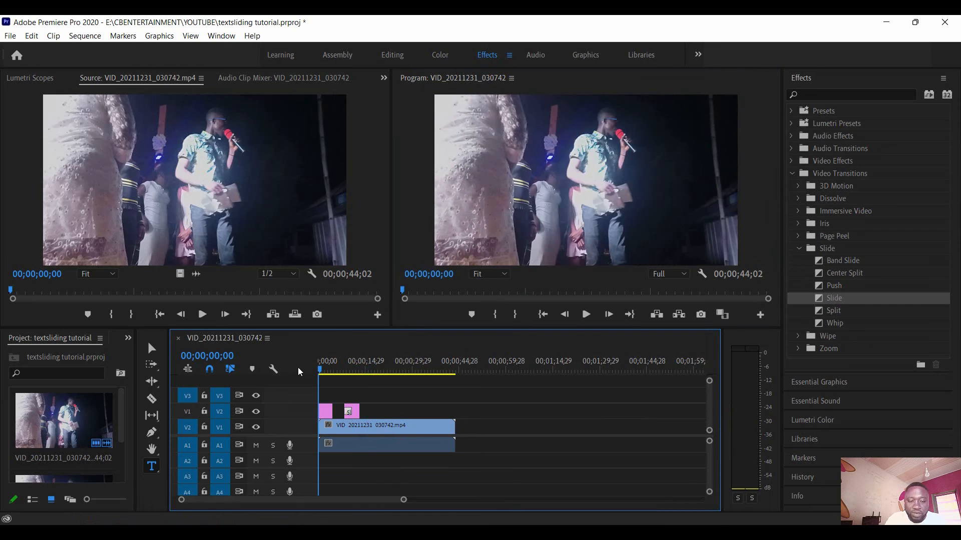
pyautogui.click(592, 315)
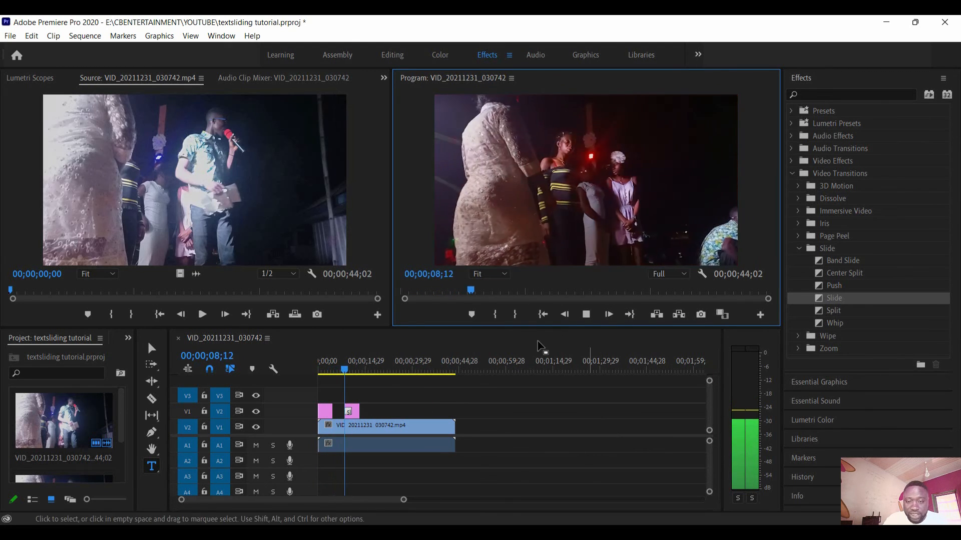
pyautogui.click(586, 315)
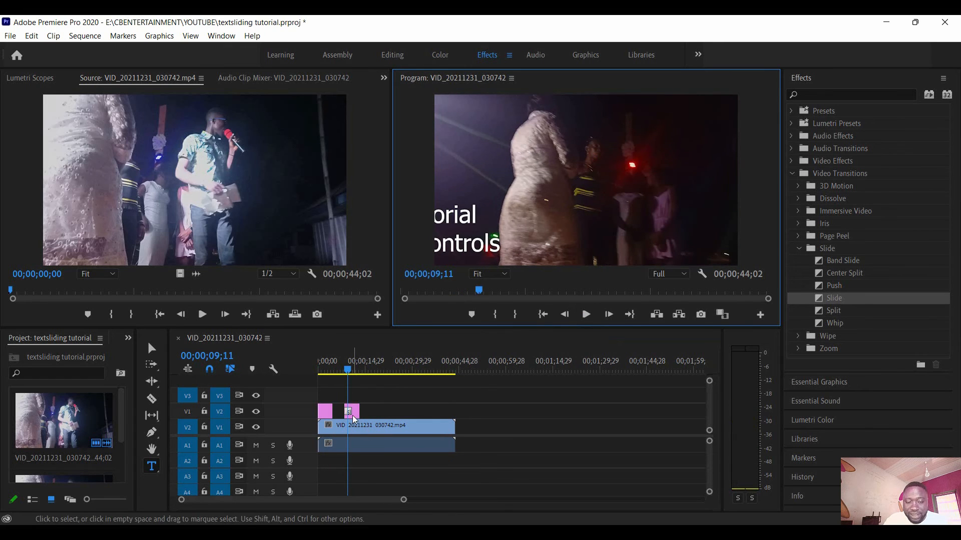
# Set the starting Slide transition's duration to 00;00;04;07 and play the sequence from 00;00;06;17 to check it
pyautogui.moveTo(351, 377); pyautogui.dragTo(338, 374)
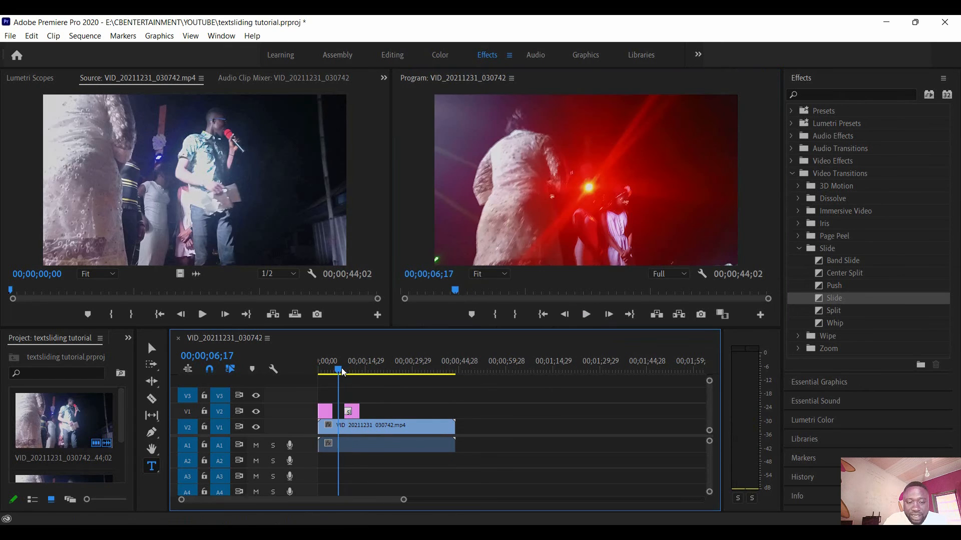
pyautogui.doubleClick(350, 414)
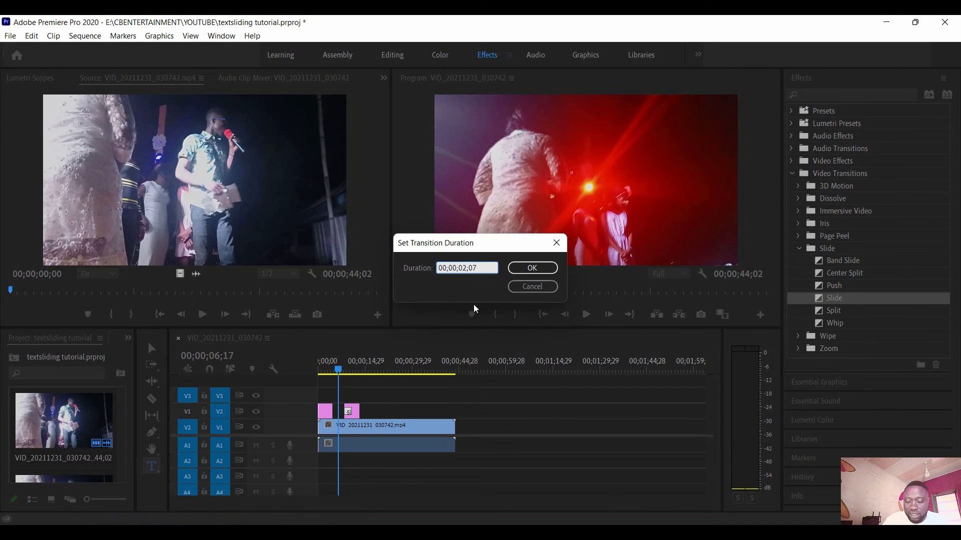
pyautogui.press('BackSpace')
pyautogui.write('4')
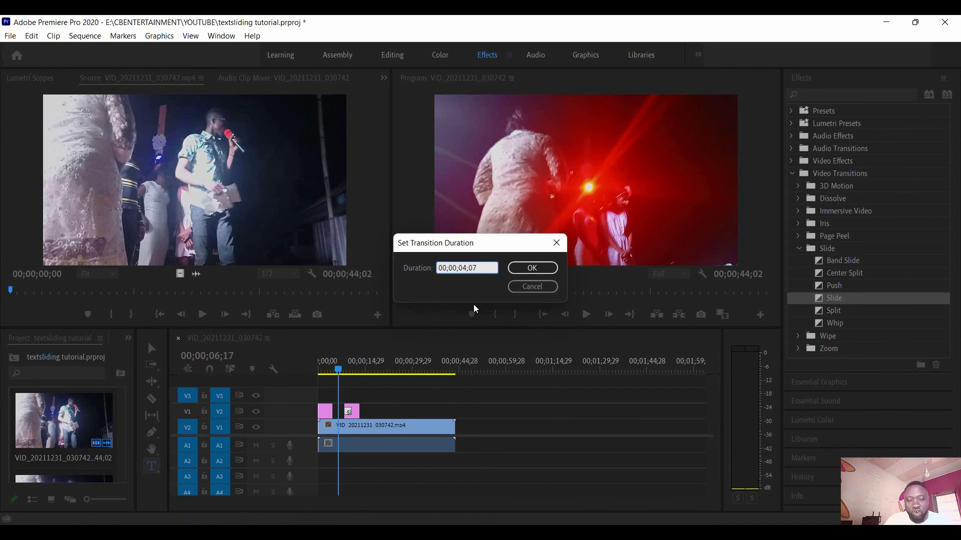
pyautogui.click(548, 273)
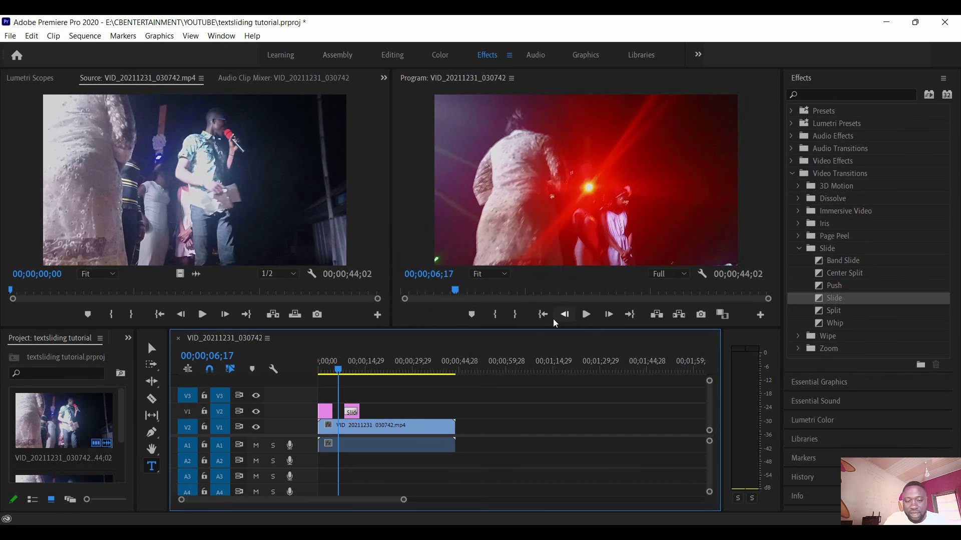
pyautogui.click(588, 316)
pyautogui.click(589, 318)
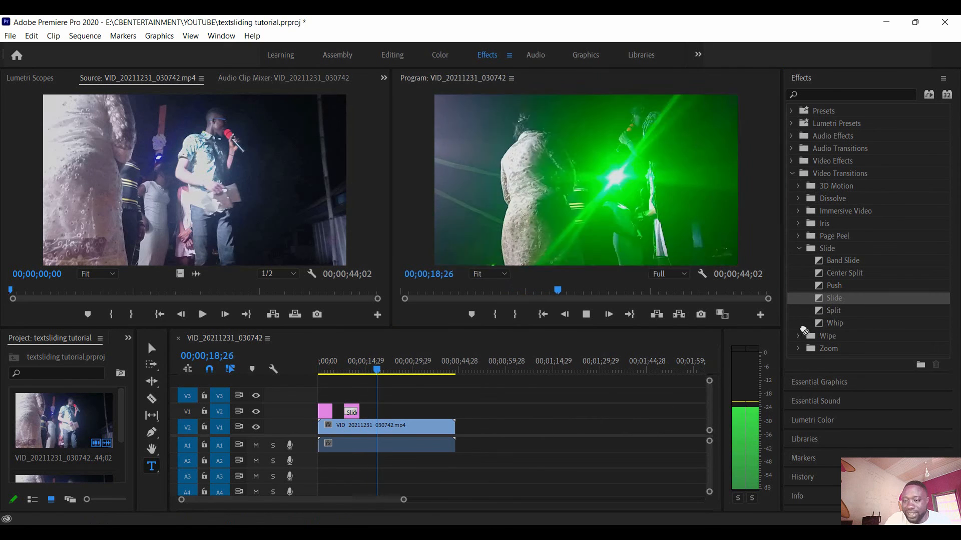
# Stop playback and apply the Slide video transition to the end of the two-line text clip on track V2
pyautogui.moveTo(834, 310); pyautogui.dragTo(424, 354)
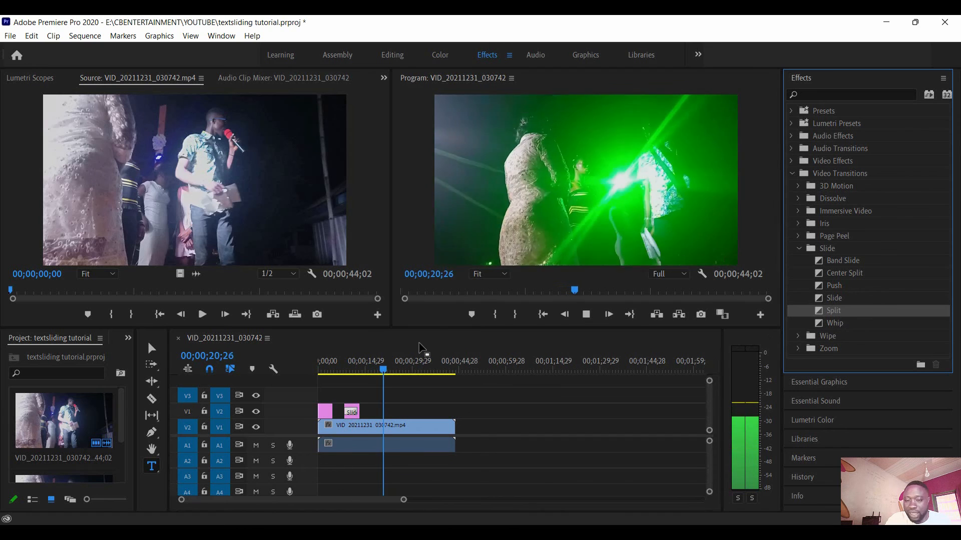
pyautogui.click(585, 316)
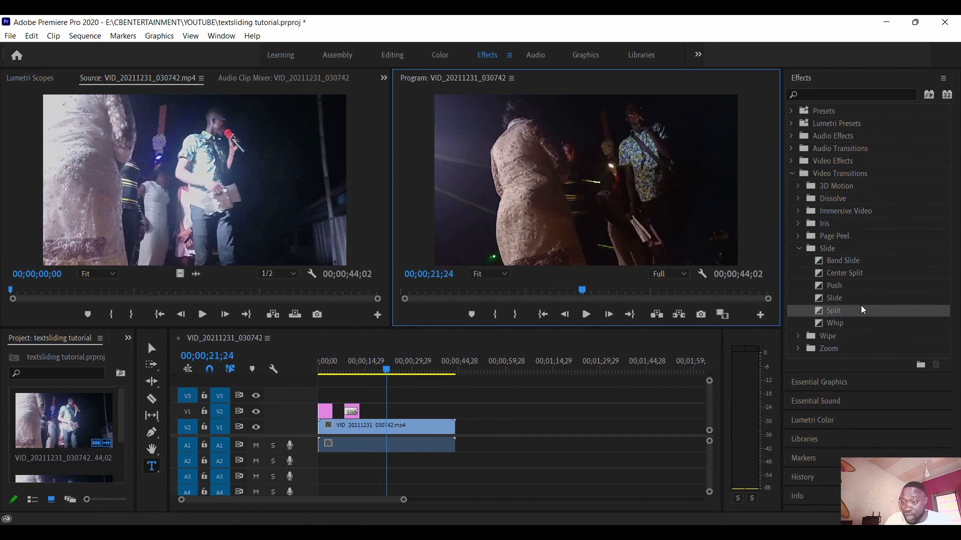
pyautogui.click(843, 298)
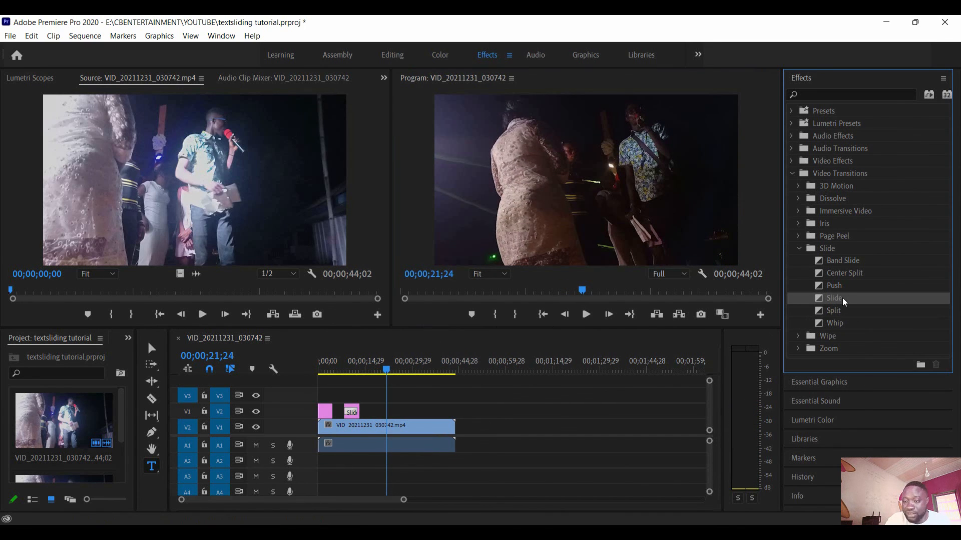
pyautogui.moveTo(842, 298); pyautogui.dragTo(442, 393)
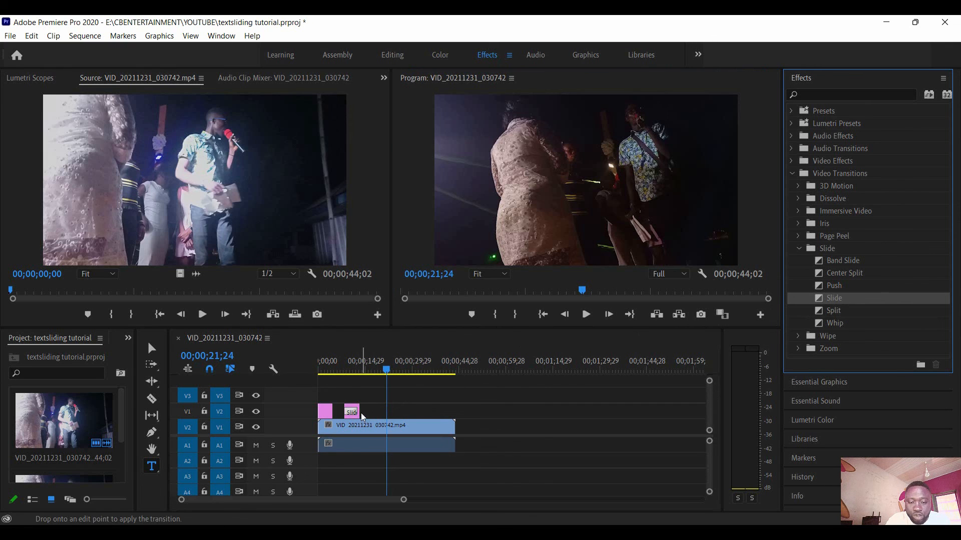
pyautogui.moveTo(361, 413); pyautogui.dragTo(362, 413)
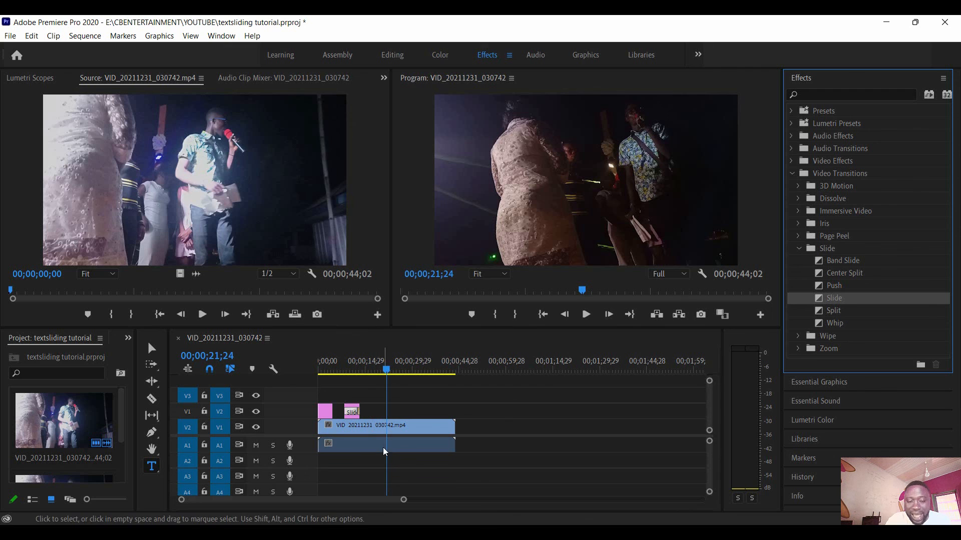
# Play the sequence from 00;00;08;17 to preview the text's slide transitions at both its start and end
pyautogui.moveTo(388, 368); pyautogui.dragTo(346, 371)
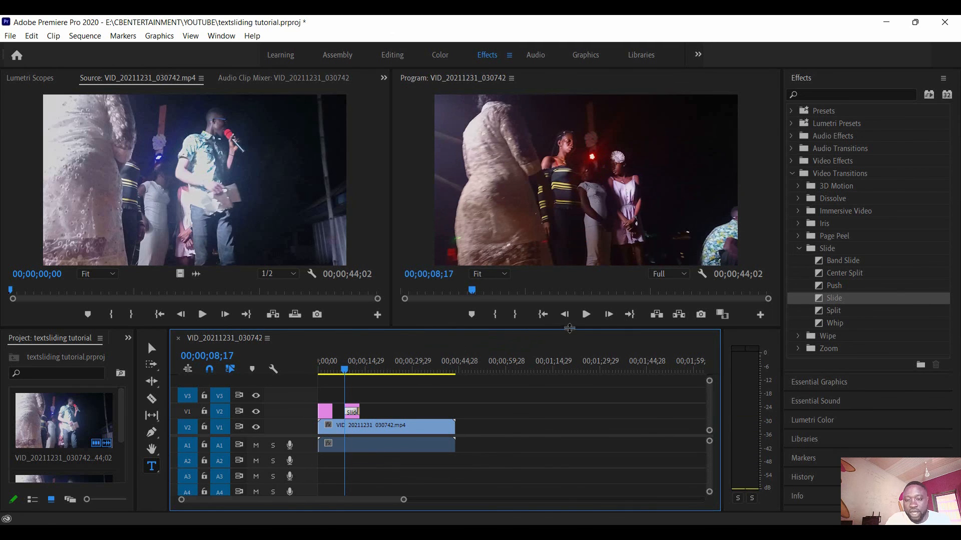
pyautogui.click(586, 314)
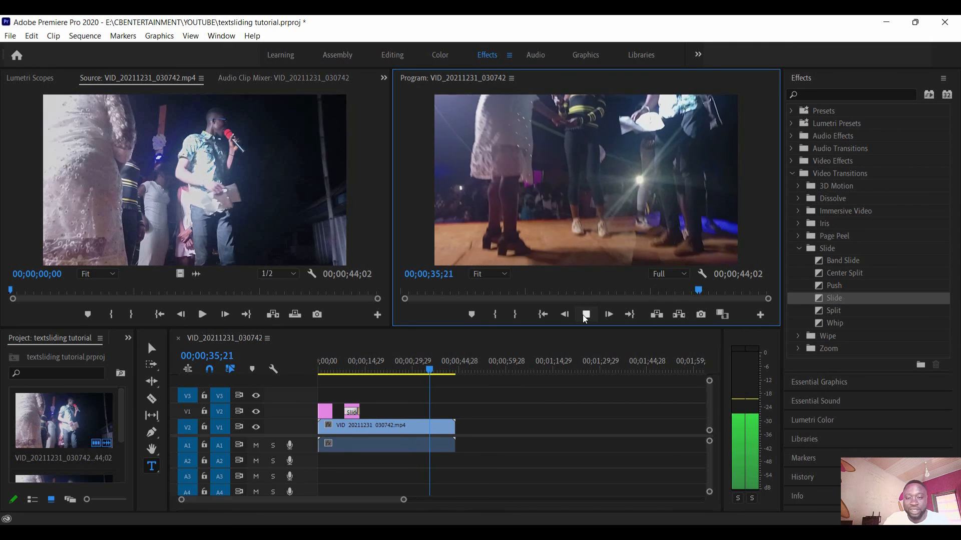
pyautogui.click(586, 315)
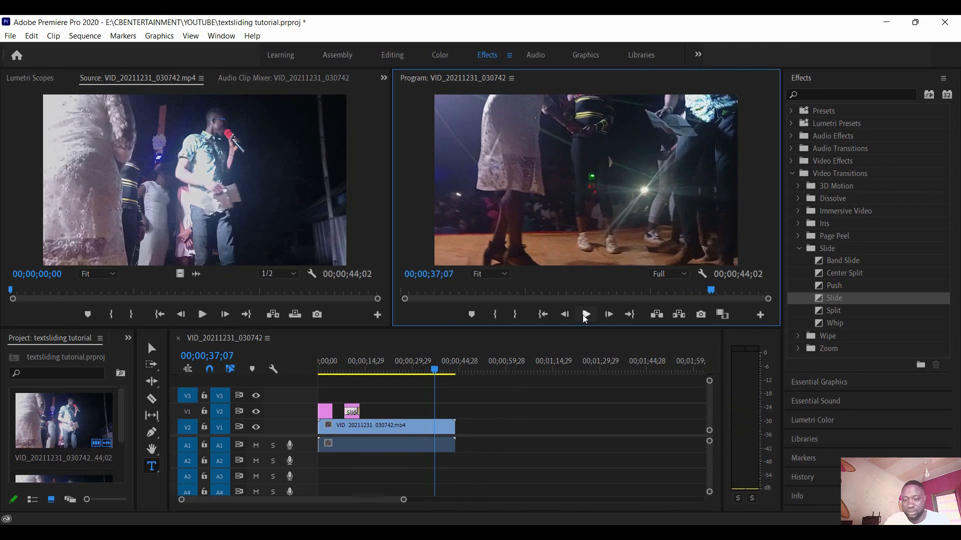